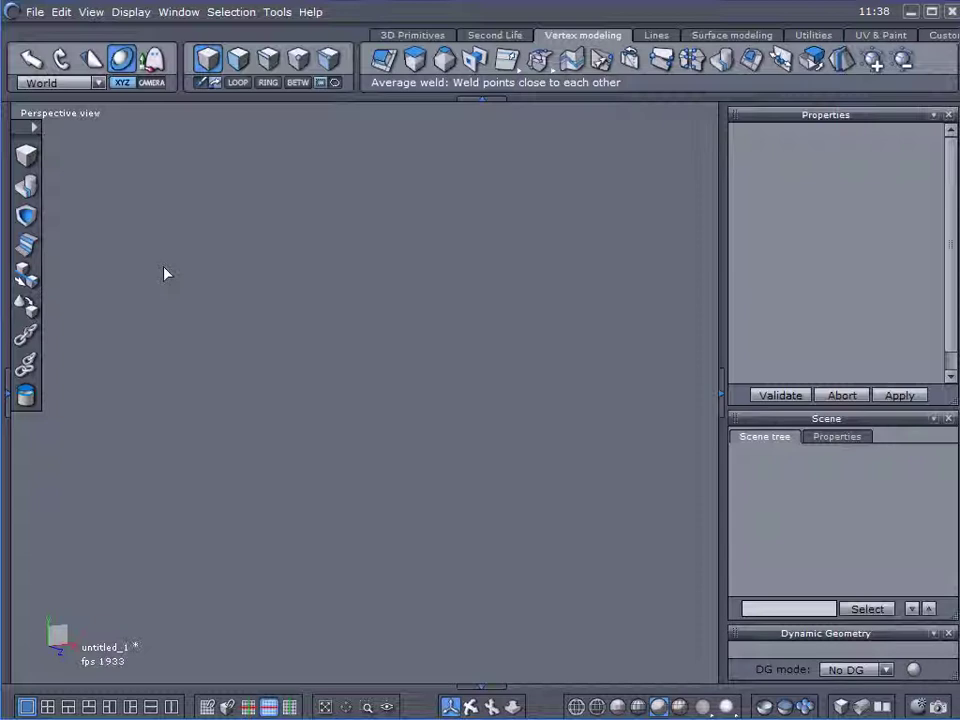
# Create a box about 6.94 wide, 4.15 high and 2.94 deep for the building body
pyautogui.click(24, 155)
pyautogui.click(337, 300)
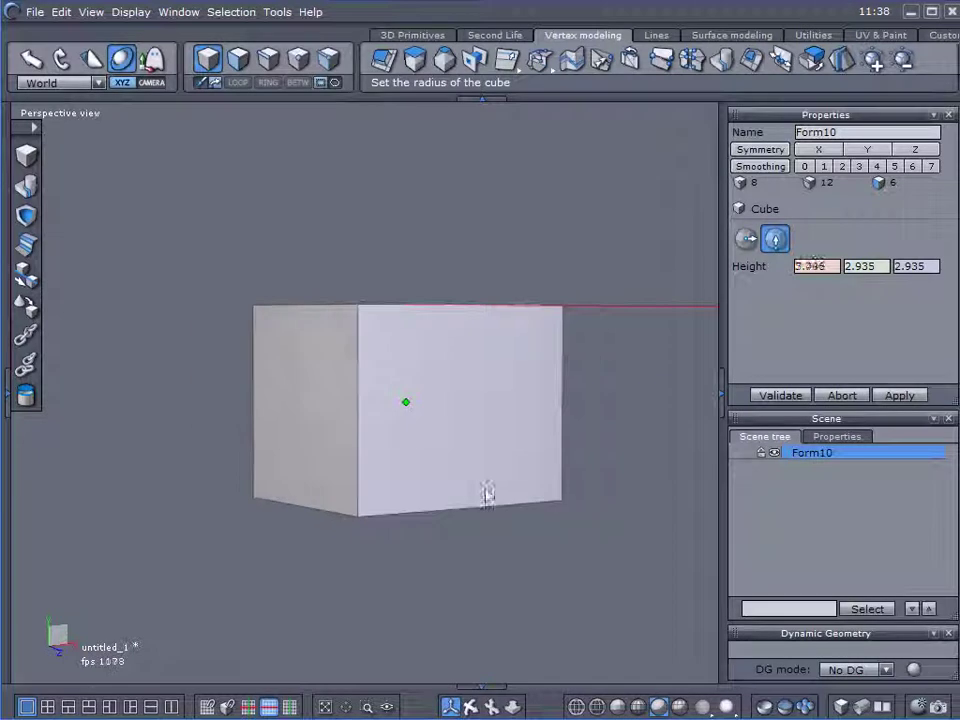
pyautogui.click(591, 429)
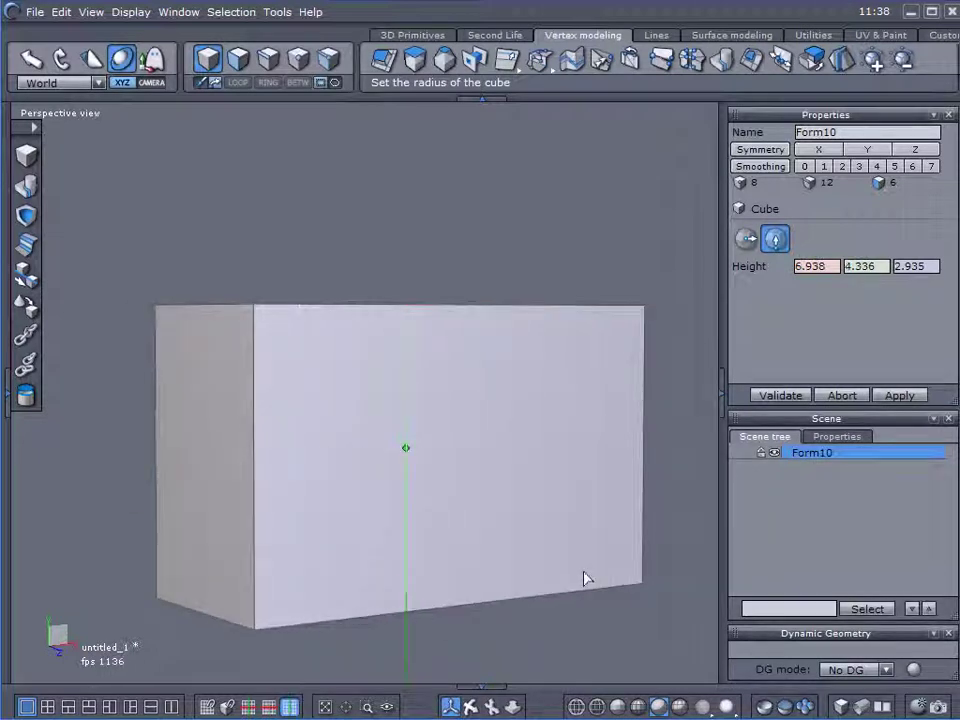
pyautogui.click(579, 561)
pyautogui.moveTo(591, 457); pyautogui.dragTo(498, 454, button='middle')
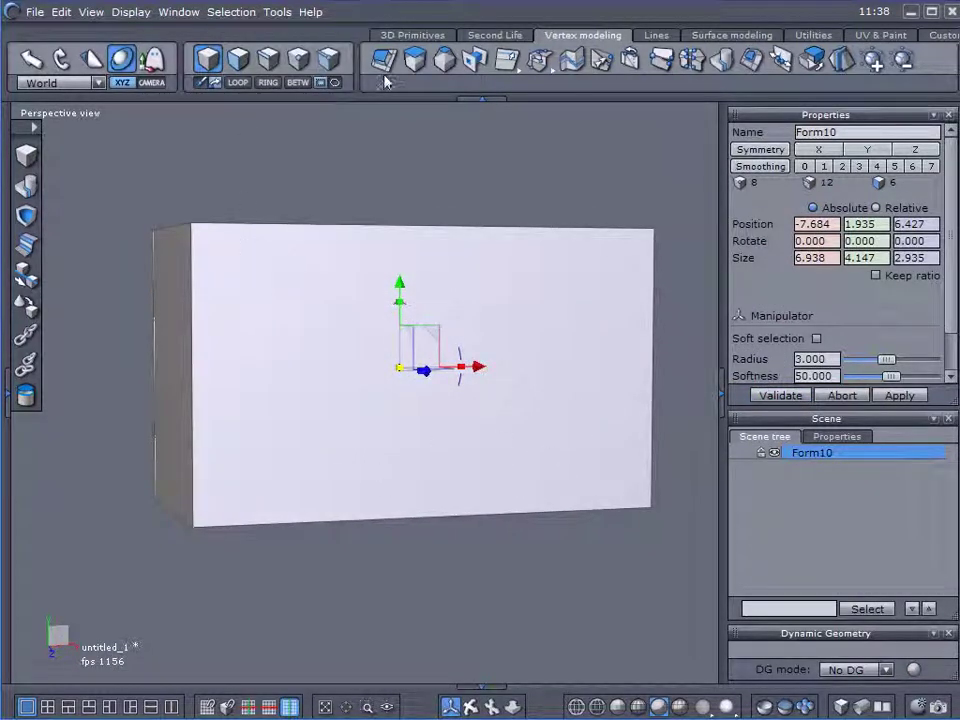
# Inset the box's front face with Sweep surface to a small centred rectangle, at a scale of about 0.15
pyautogui.click(238, 58)
pyautogui.moveTo(285, 413); pyautogui.dragTo(174, 274)
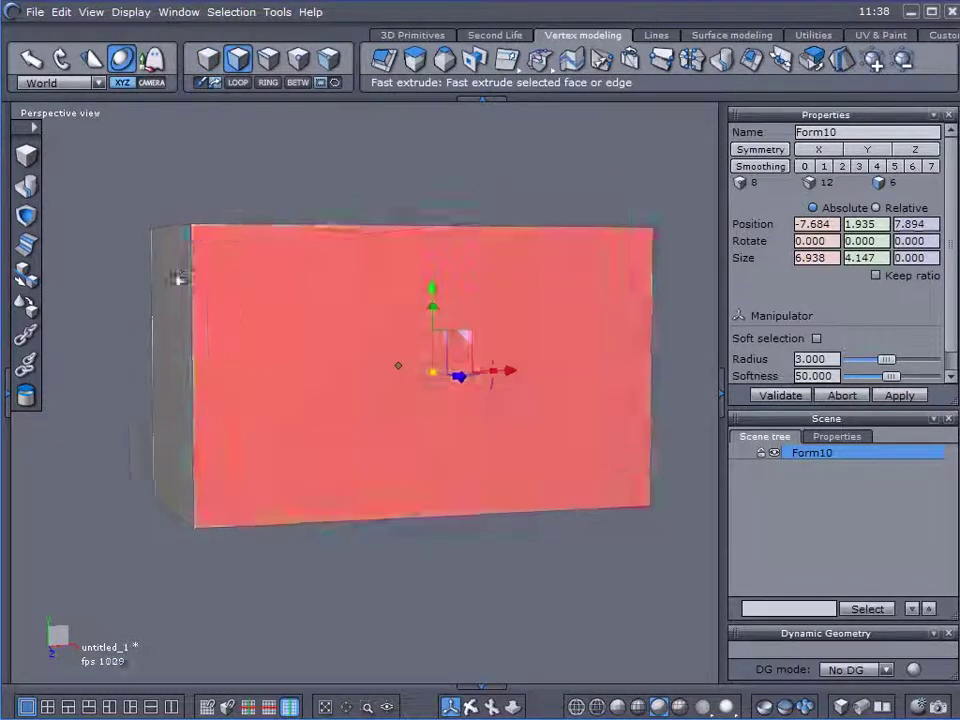
pyautogui.moveTo(174, 274); pyautogui.dragTo(317, 349, button='middle')
pyautogui.scroll(3, 390, 366)
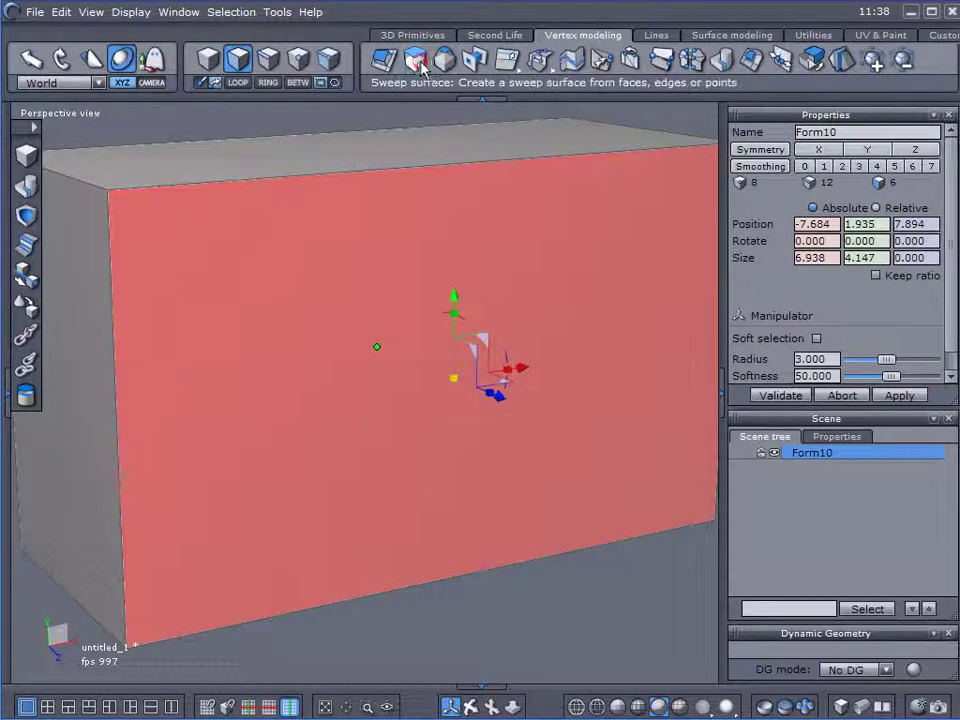
pyautogui.click(424, 66)
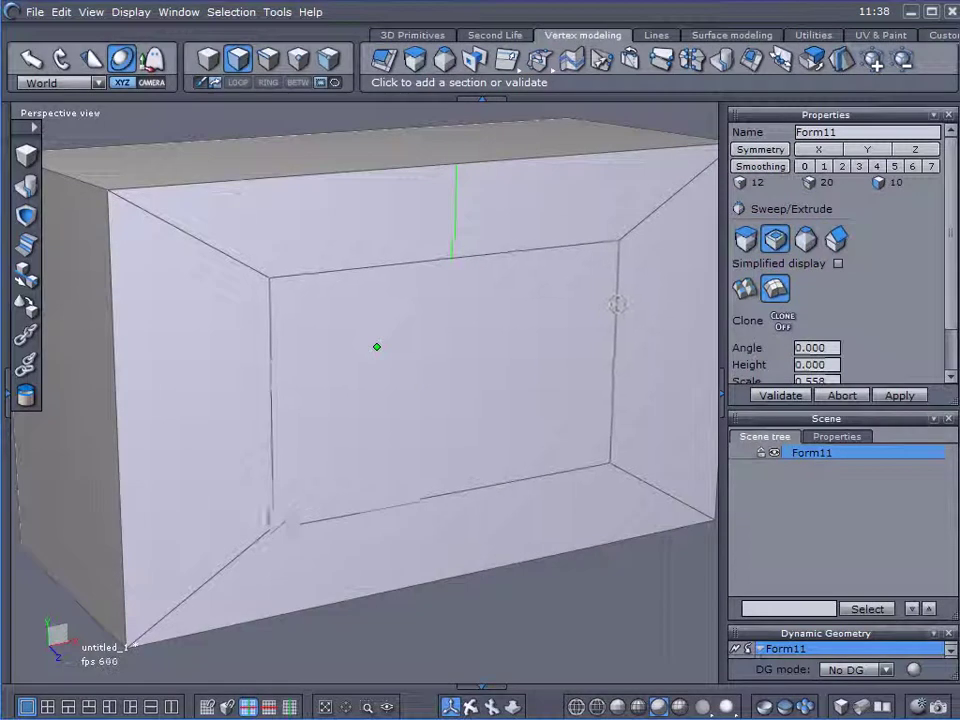
pyautogui.moveTo(459, 347); pyautogui.dragTo(456, 324, button='middle')
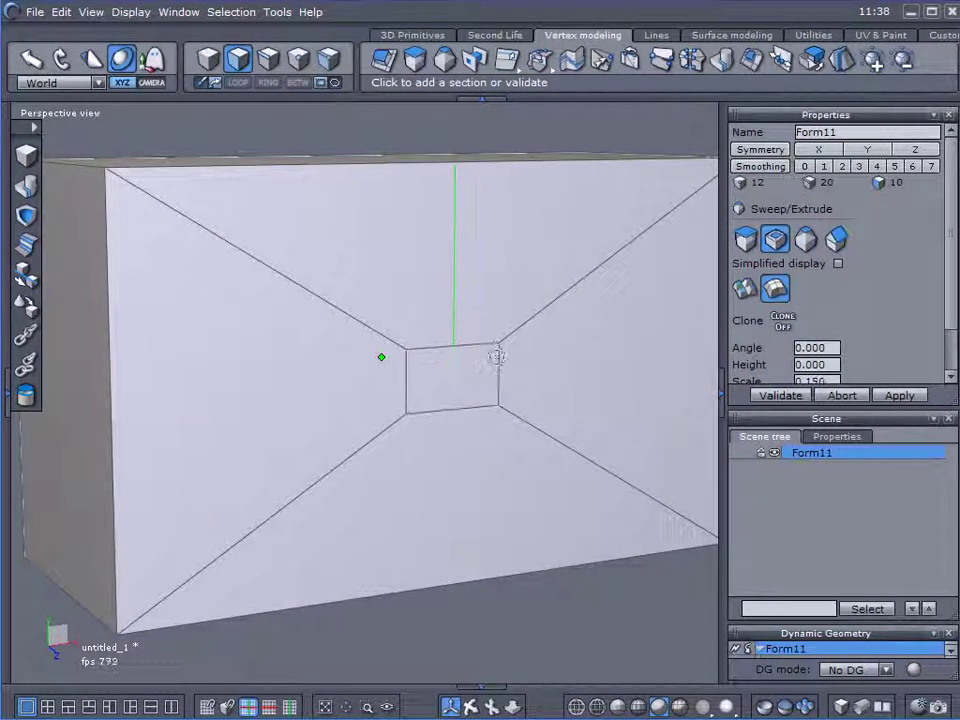
pyautogui.click(497, 357)
pyautogui.click(765, 396)
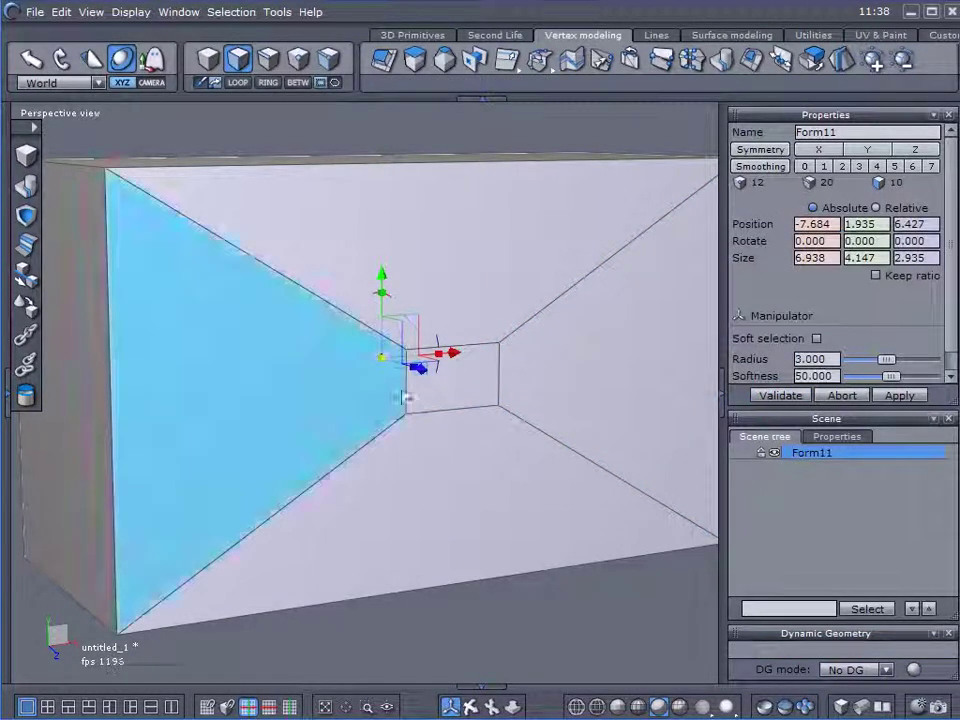
# Stretch the inset face into a door shape about 1.04 wide and 2.03 high, and lower it near the wall's bottom edge
pyautogui.click(490, 398)
pyautogui.moveTo(455, 320); pyautogui.dragTo(456, 170)
pyautogui.moveTo(453, 293); pyautogui.dragTo(452, 397)
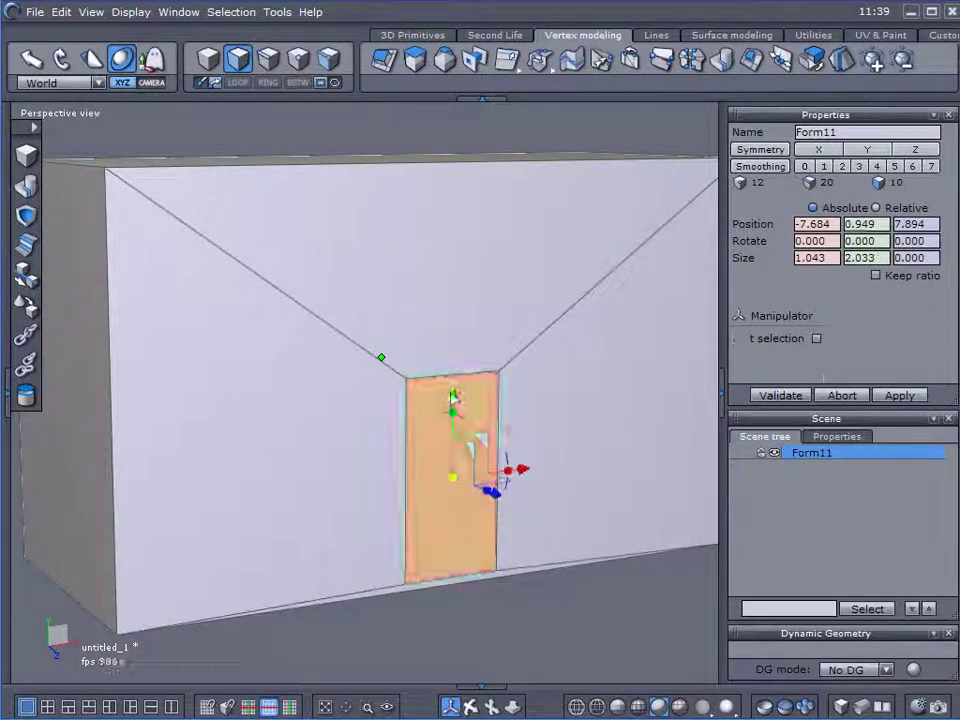
pyautogui.moveTo(603, 481); pyautogui.dragTo(602, 428, button='middle')
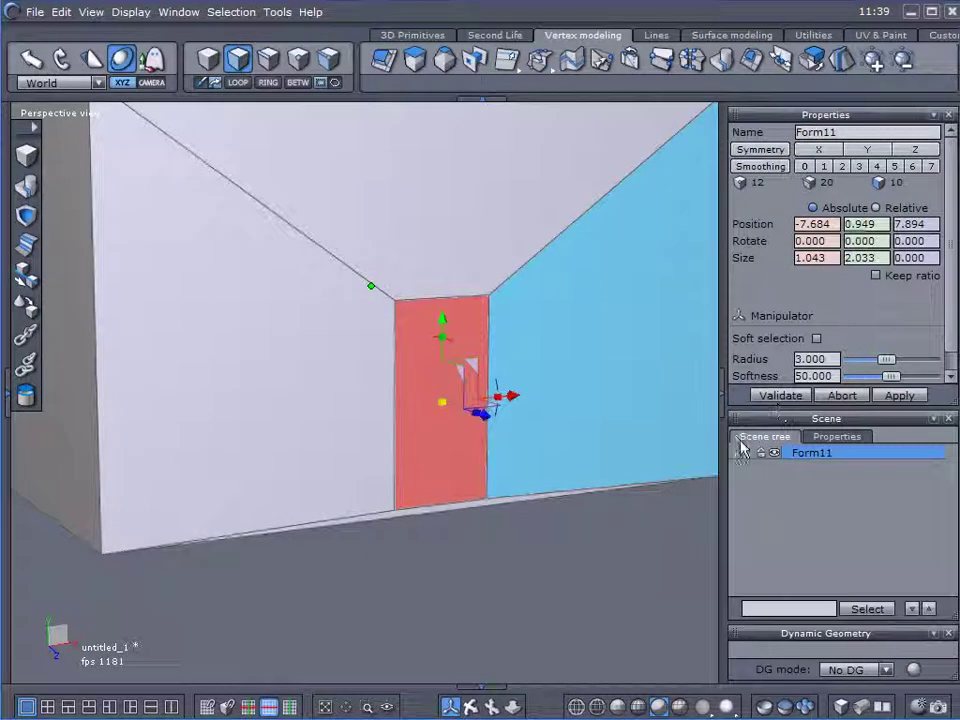
pyautogui.click(779, 397)
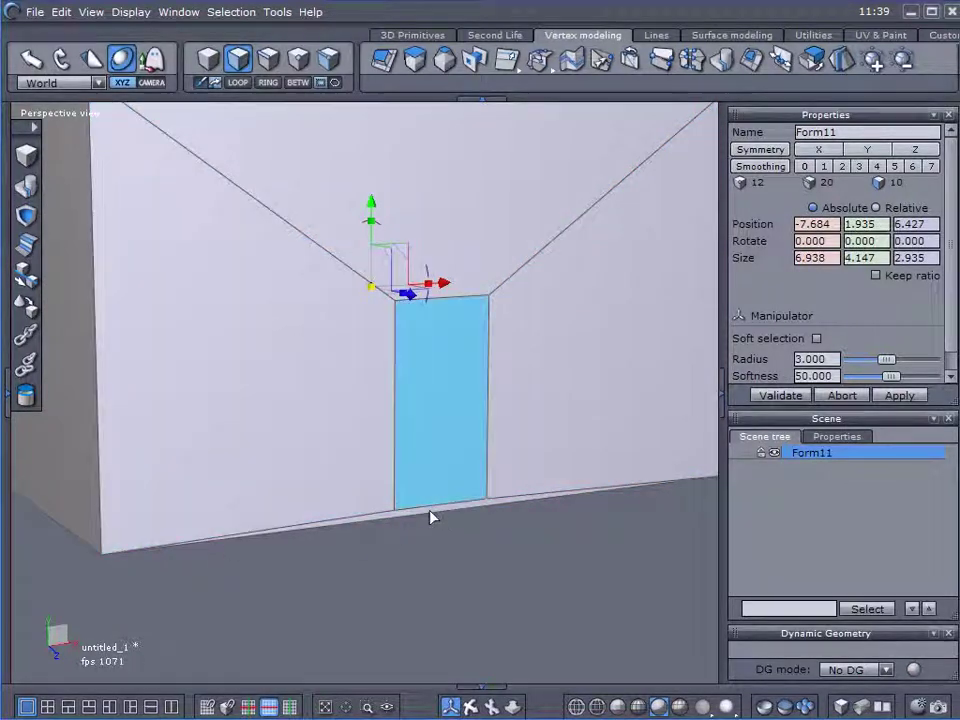
# Copy the Y position of the front wall's bottom corner point
pyautogui.scroll(3, 391, 511)
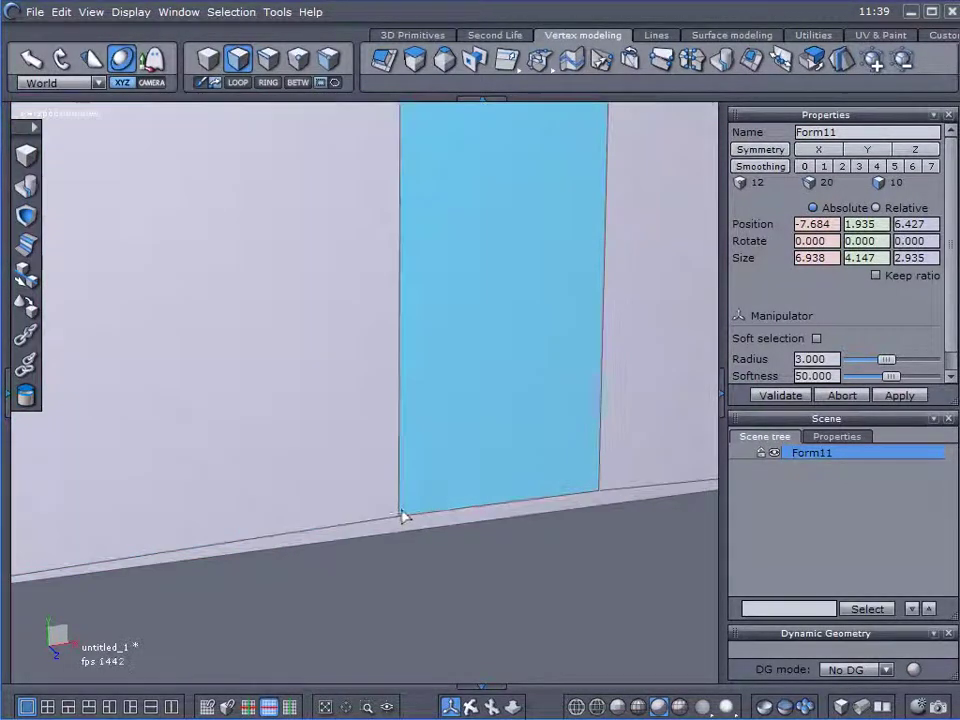
pyautogui.click(309, 67)
pyautogui.moveTo(315, 360); pyautogui.dragTo(613, 607)
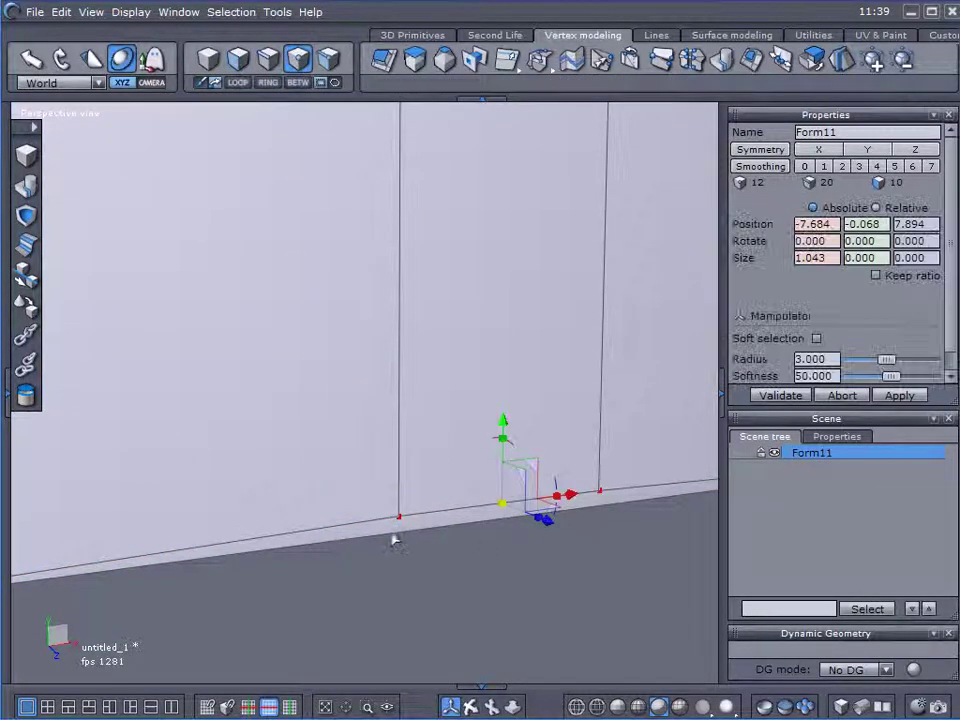
pyautogui.scroll(-2, 498, 549)
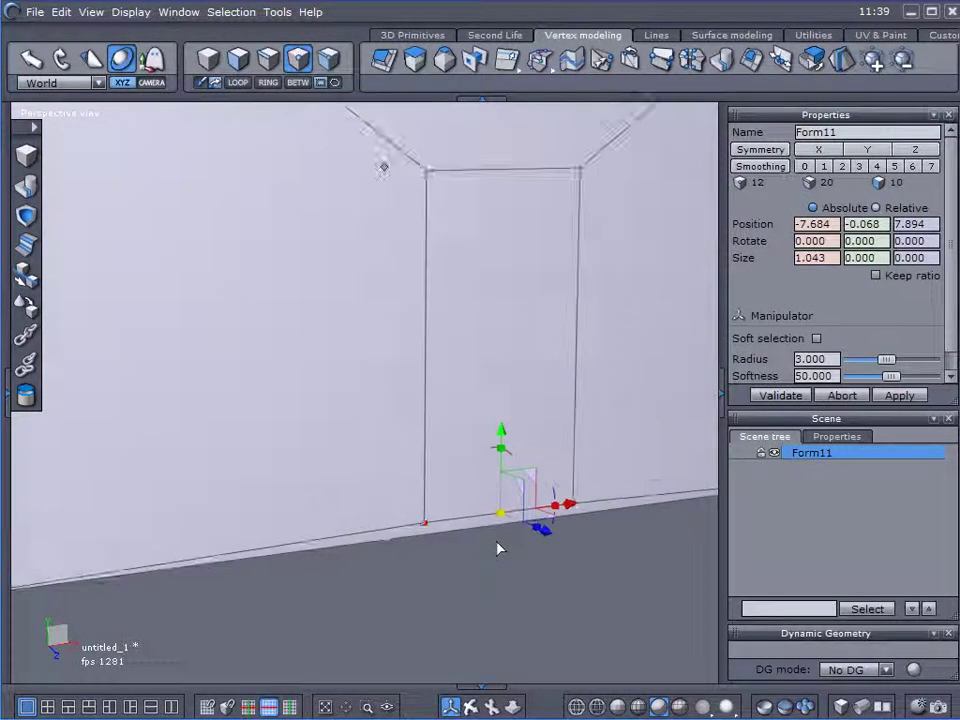
pyautogui.moveTo(479, 561); pyautogui.dragTo(525, 551, button='middle')
pyautogui.moveTo(116, 513); pyautogui.dragTo(208, 593)
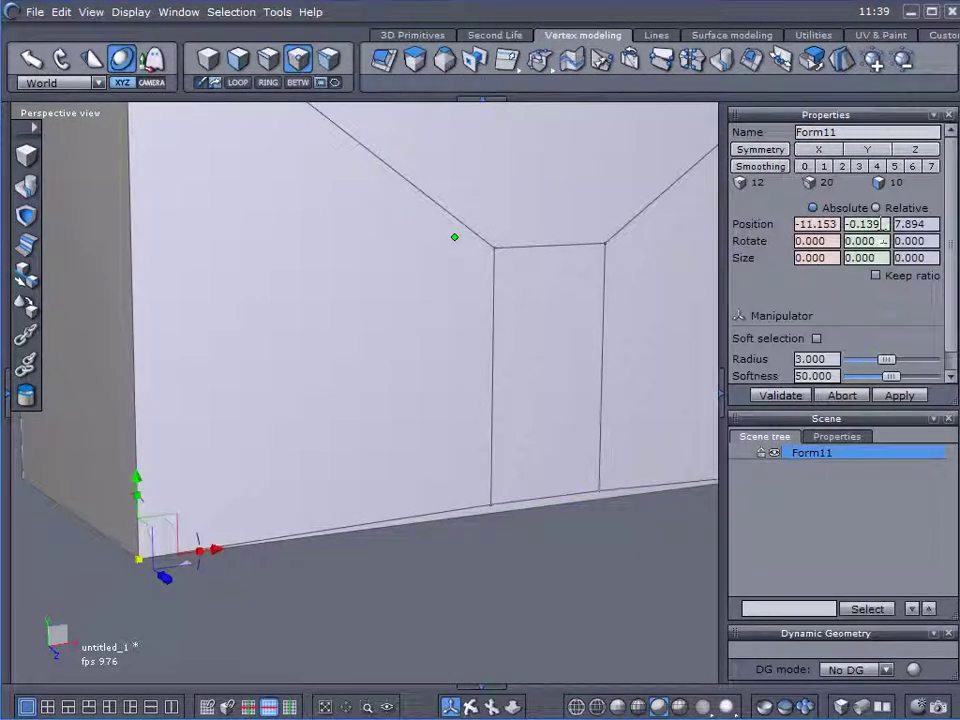
pyautogui.rightClick(866, 228)
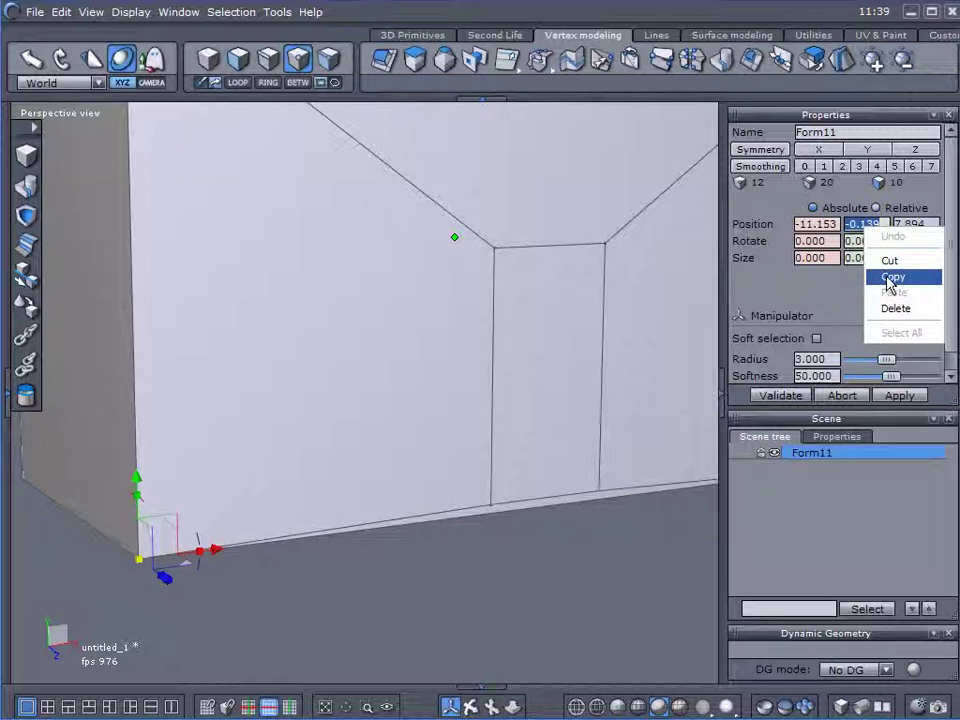
pyautogui.click(889, 279)
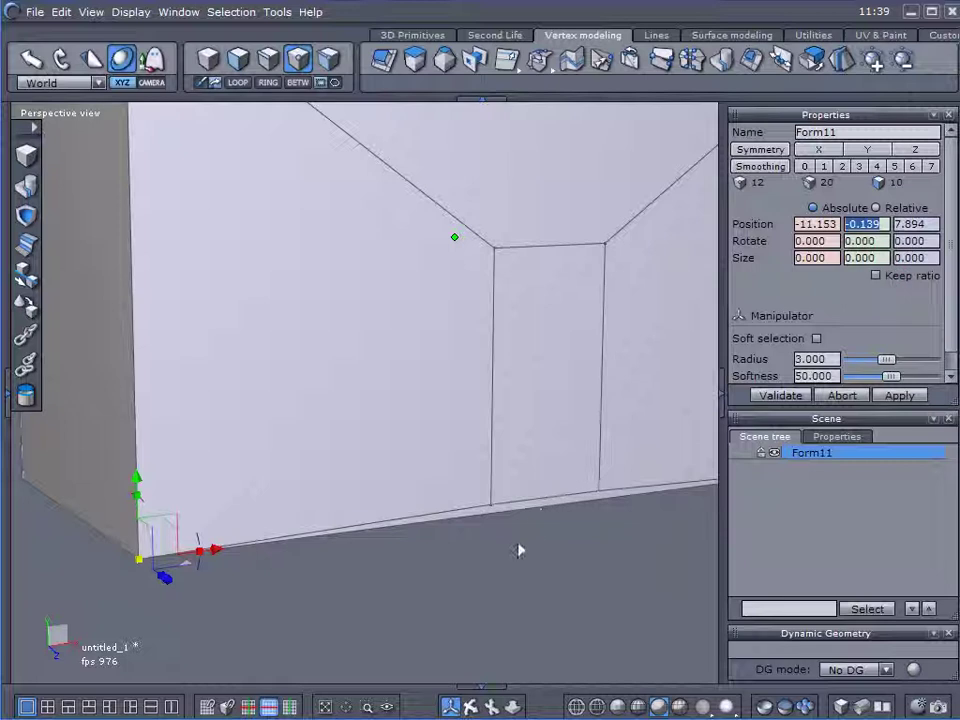
# Set the Y position of the door's two bottom points to -0.139 by pasting the copied value
pyautogui.moveTo(461, 438); pyautogui.dragTo(656, 536)
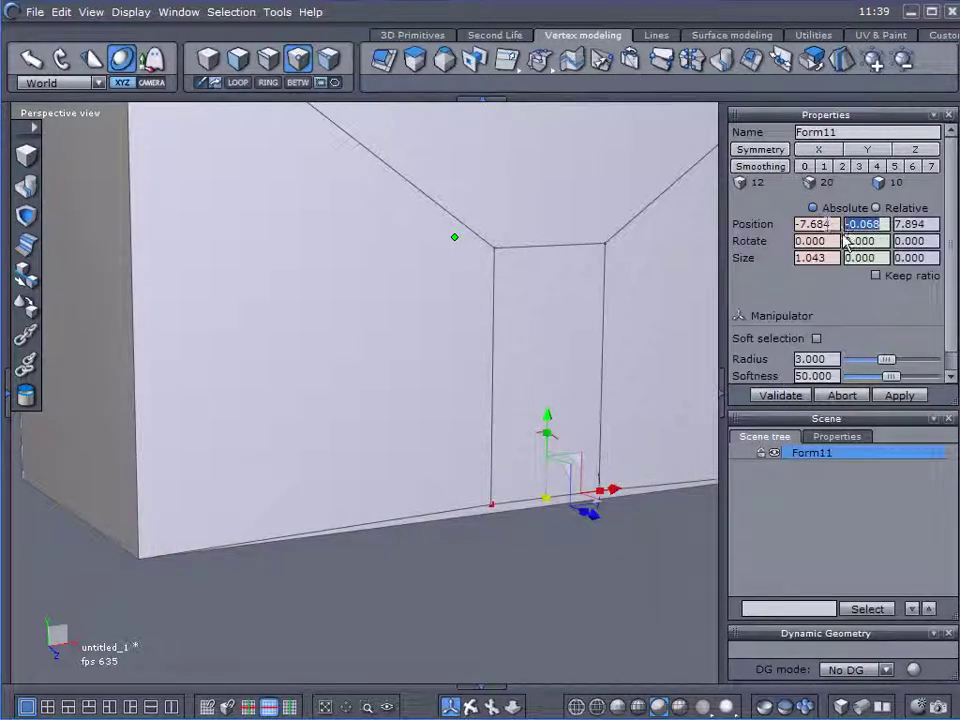
pyautogui.rightClick(862, 224)
pyautogui.click(889, 289)
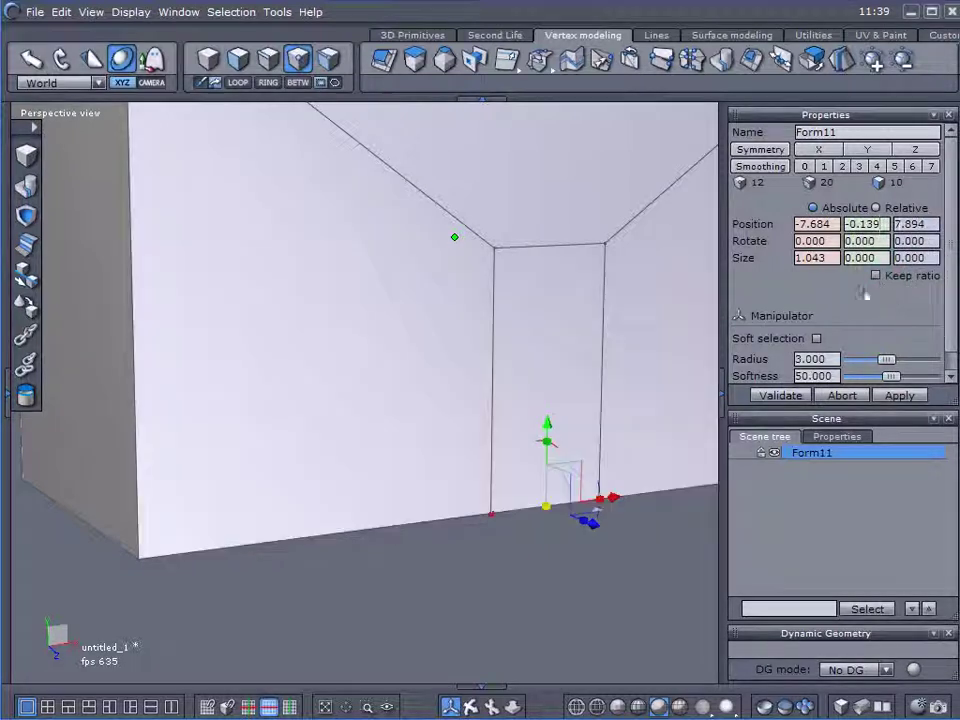
pyautogui.moveTo(485, 602); pyautogui.dragTo(431, 583, button='middle')
pyautogui.moveTo(438, 528); pyautogui.dragTo(490, 533, button='middle')
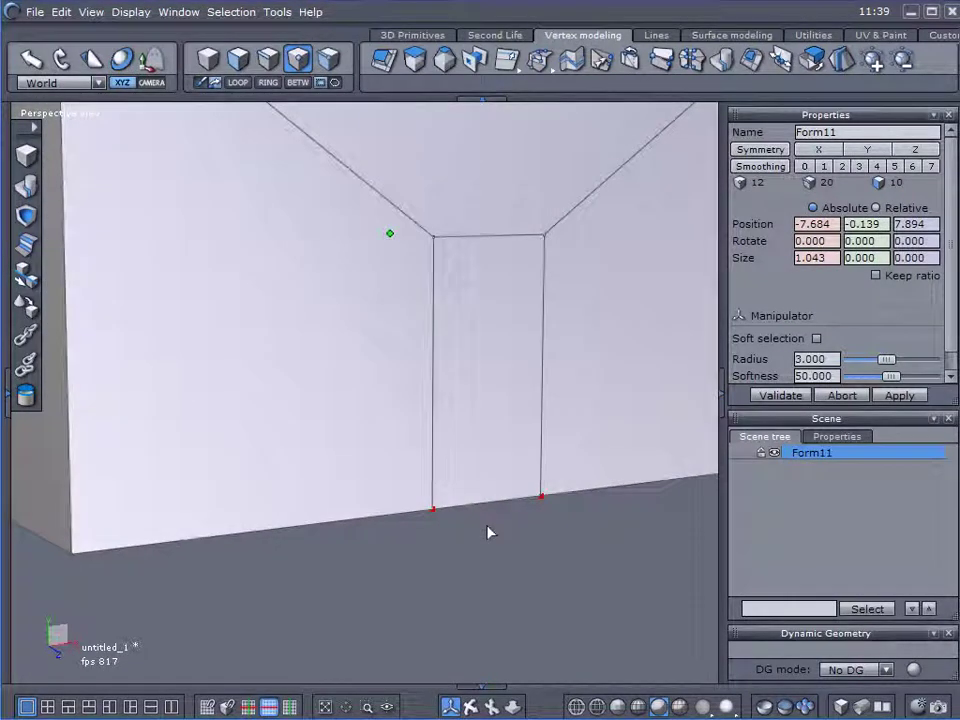
# Extrude the door face slightly outward from the wall, about 0.04, with Sweep surface
pyautogui.click(240, 63)
pyautogui.click(471, 377)
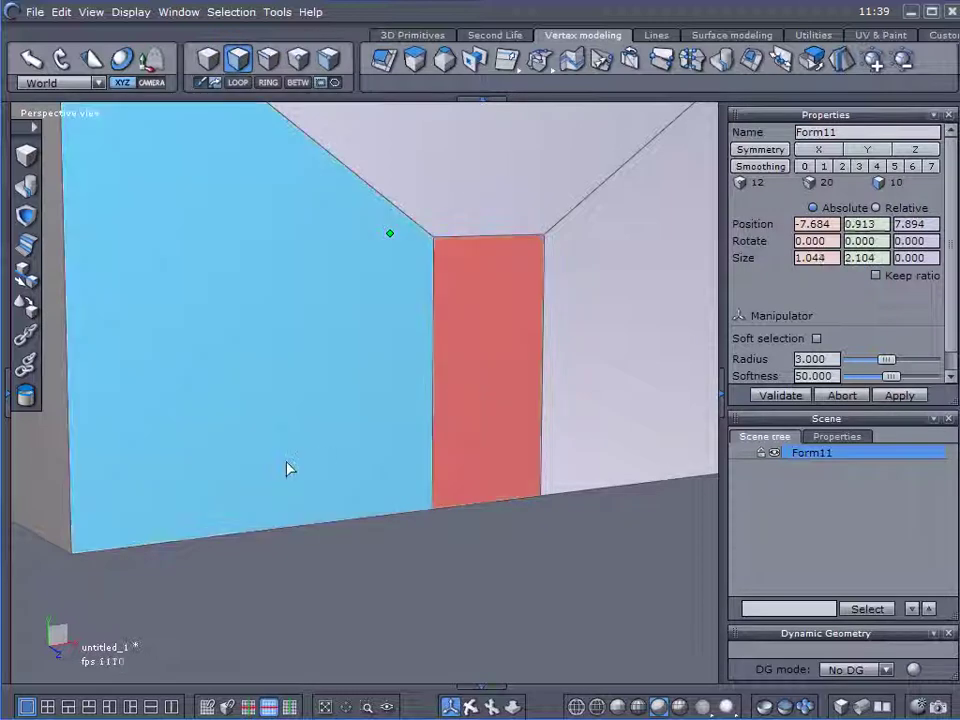
pyautogui.moveTo(292, 470)
pyautogui.mouseDown(button='middle')
pyautogui.moveTo(343, 471)
pyautogui.moveTo(279, 461)
pyautogui.mouseUp(button='middle')
pyautogui.scroll(3, 493, 332)
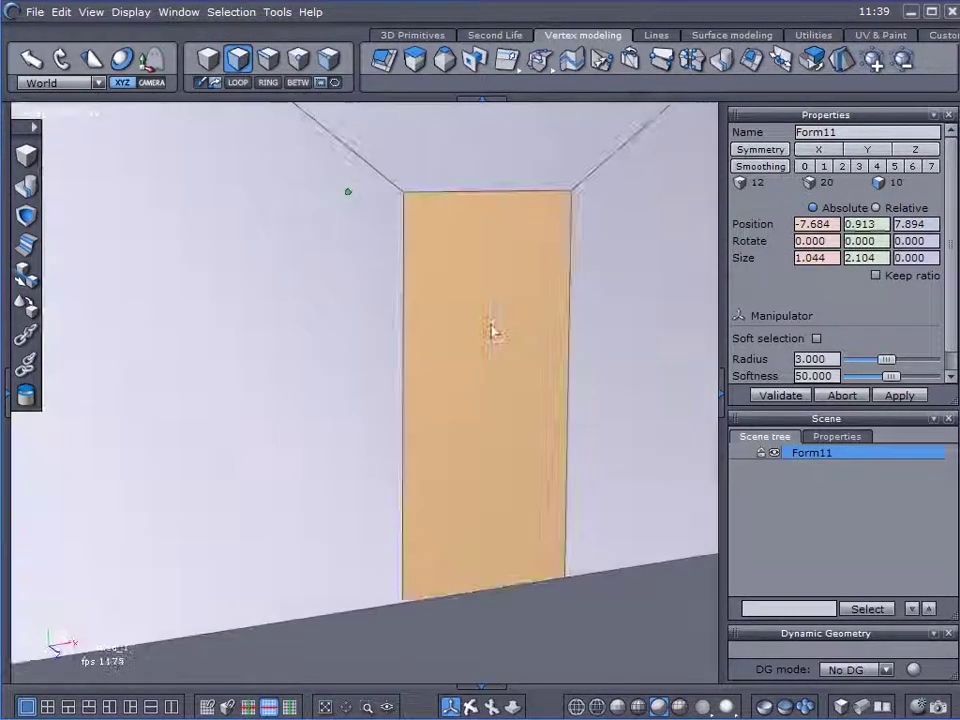
pyautogui.scroll(3, 493, 332)
pyautogui.click(417, 62)
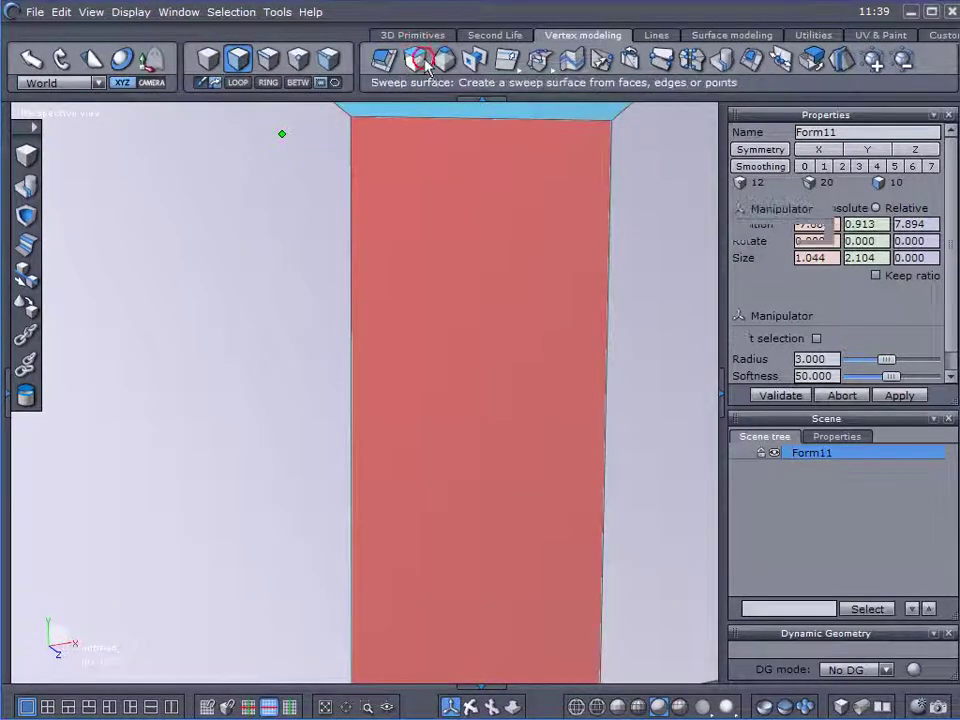
pyautogui.moveTo(493, 475); pyautogui.dragTo(525, 549, button='middle')
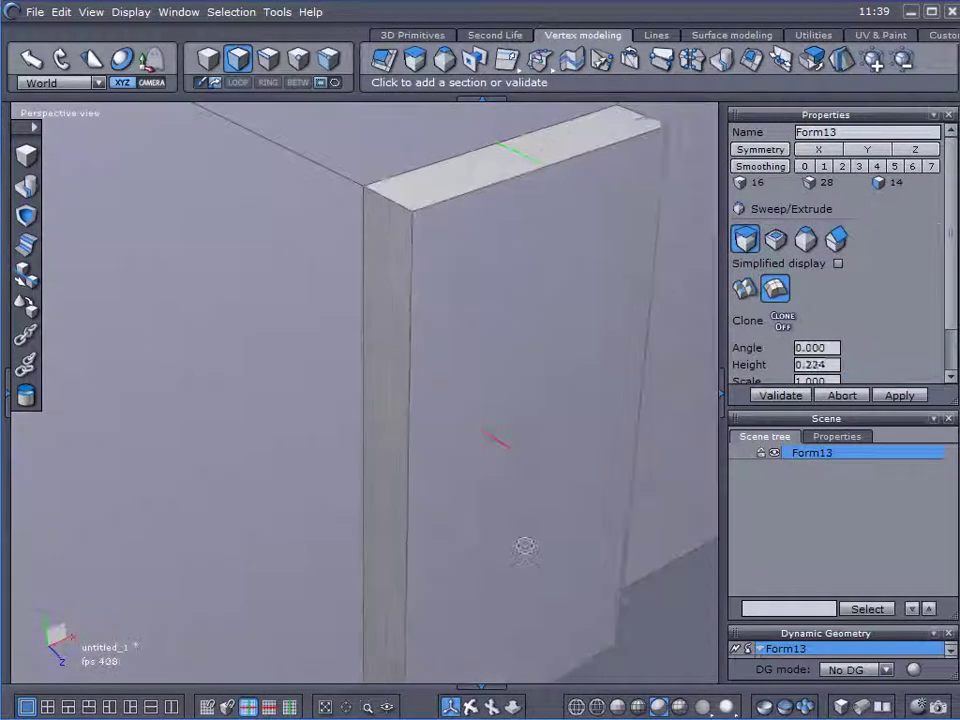
pyautogui.moveTo(489, 510); pyautogui.dragTo(548, 440)
# Inset the extruded door face to about 0.919 by 1.854, leaving a narrow frame border
pyautogui.press('ctrl')
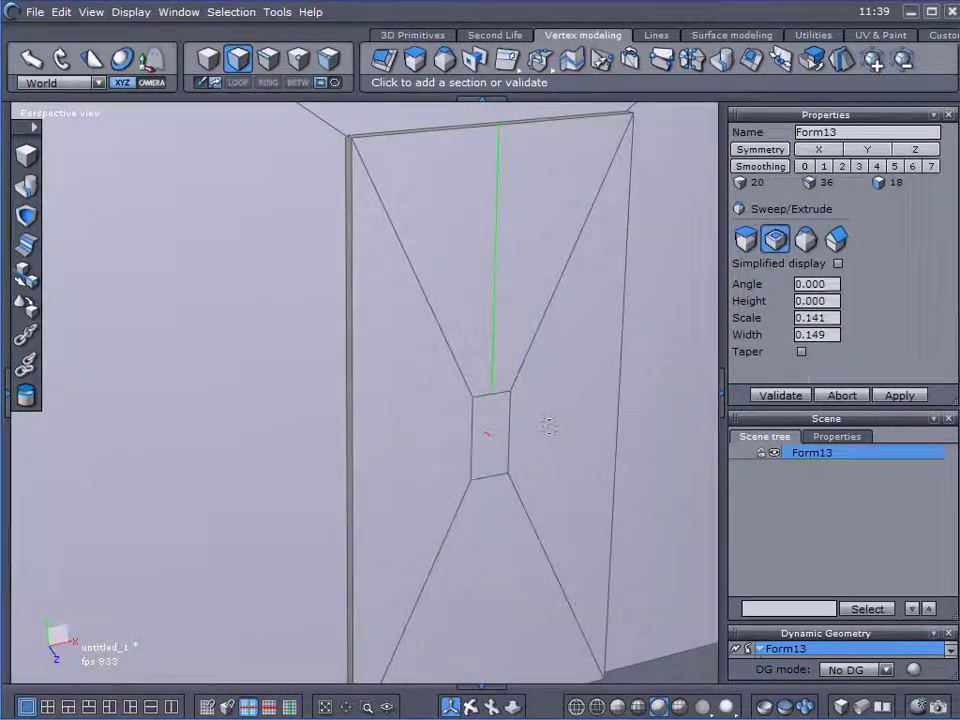
pyautogui.moveTo(703, 222); pyautogui.dragTo(486, 433)
pyautogui.click(787, 403)
pyautogui.moveTo(615, 390); pyautogui.dragTo(516, 343, button='right')
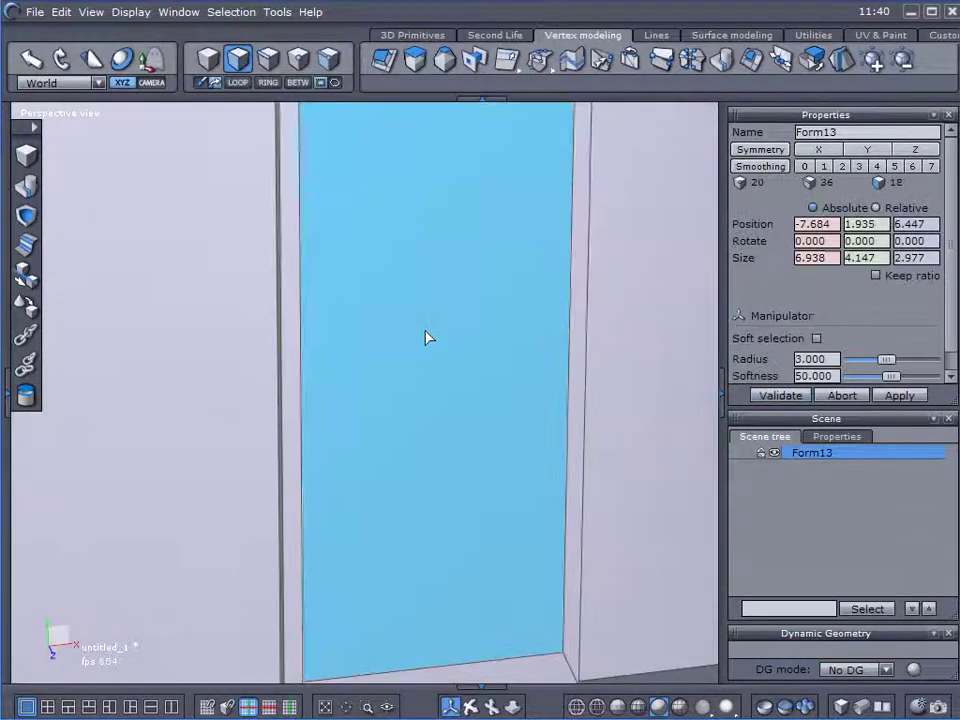
# Scale the inner door face vertically to a height of about 1.956 to thin the frame's top and bottom
pyautogui.click(430, 322)
pyautogui.scroll(-3, 548, 330)
pyautogui.moveTo(632, 368); pyautogui.dragTo(594, 414, button='right')
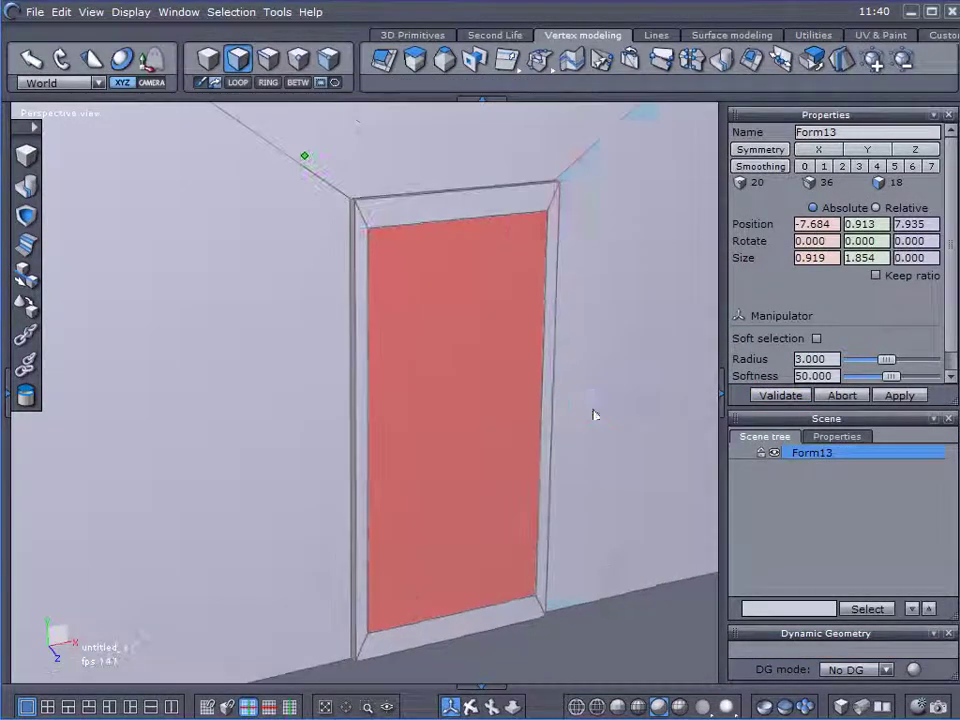
pyautogui.moveTo(461, 362); pyautogui.dragTo(458, 362)
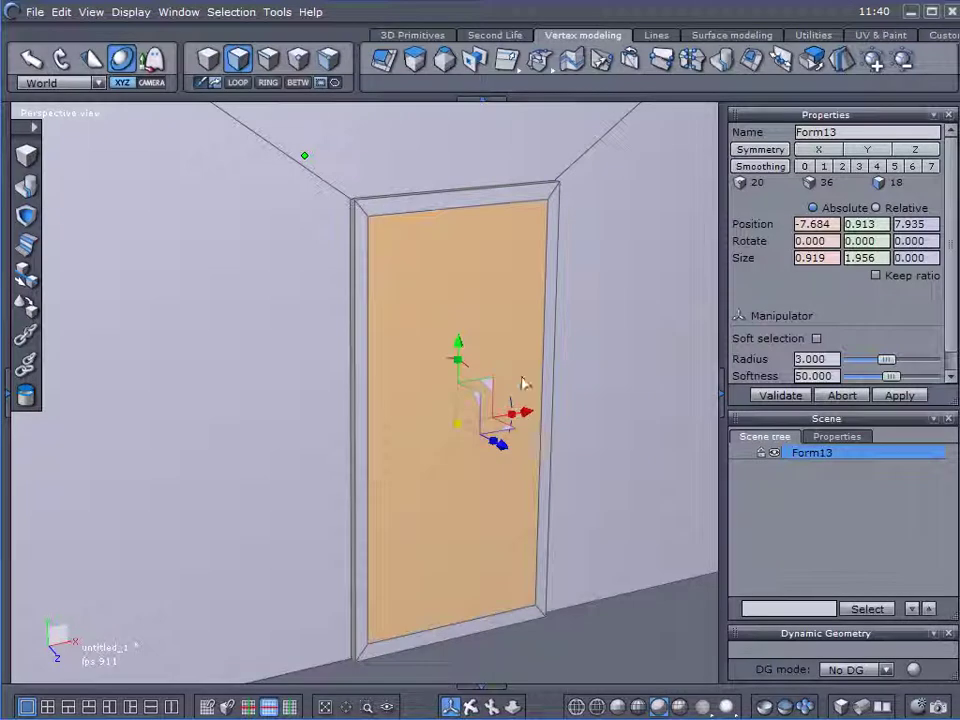
# Recess the inner door face about 0.05 into the frame and inset it to about 0.869 by 1.850
pyautogui.click(428, 66)
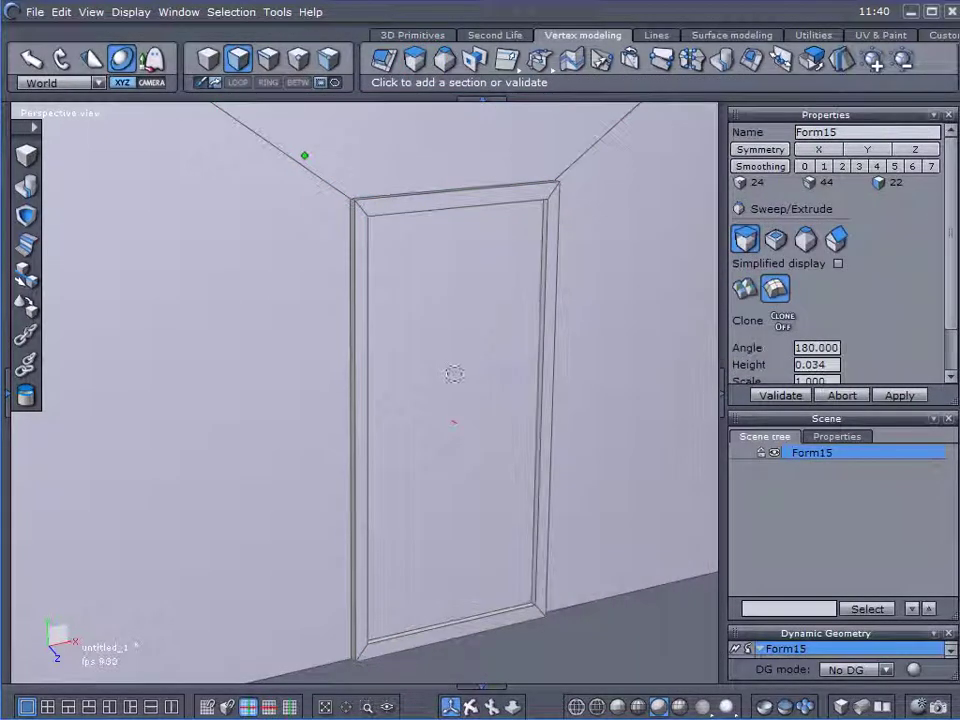
pyautogui.click(455, 376)
pyautogui.press('ctrl')
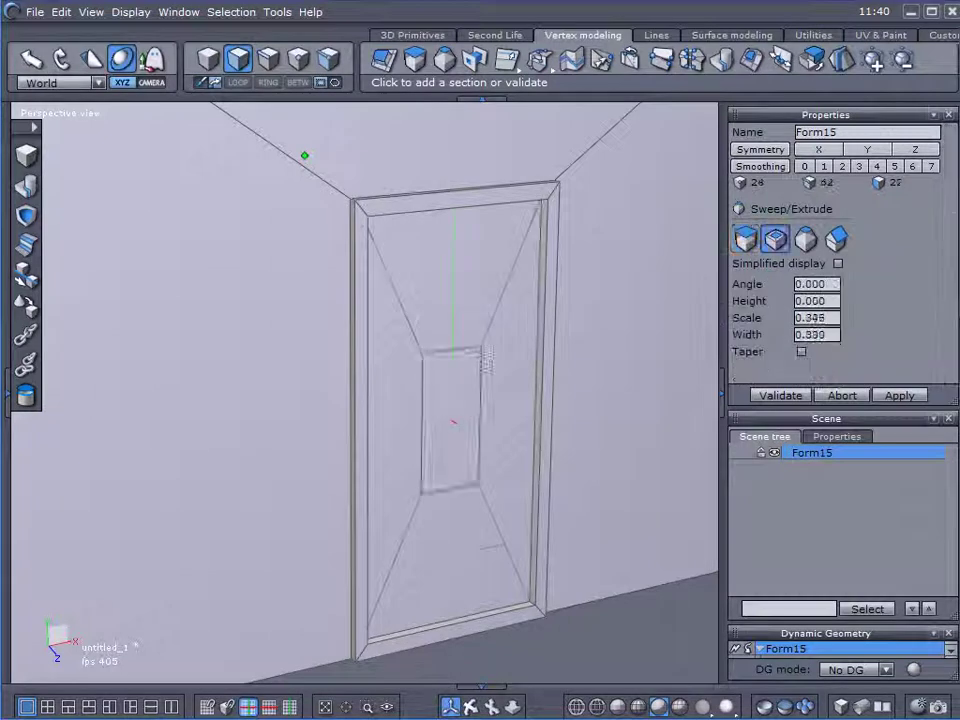
pyautogui.moveTo(579, 247); pyautogui.dragTo(574, 253)
pyautogui.click(658, 336)
pyautogui.click(805, 394)
pyautogui.hotkey('ctrl', 'z')
# Scale the recessed inner face vertically to a height of about 1.892
pyautogui.click(498, 342)
pyautogui.moveTo(480, 338); pyautogui.dragTo(274, 304, button='right')
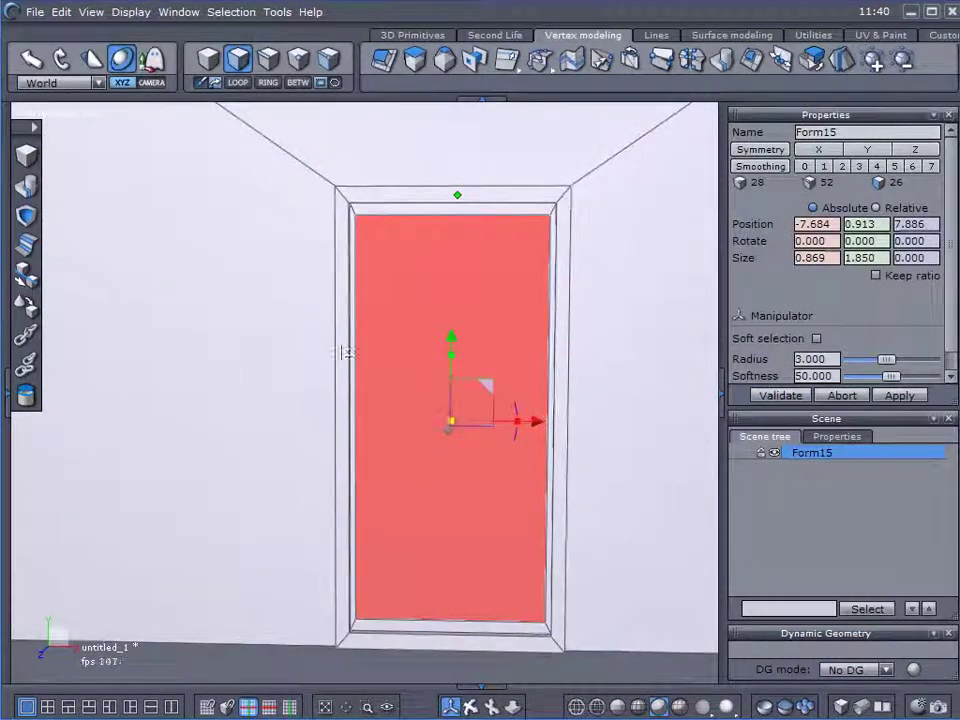
pyautogui.moveTo(453, 356); pyautogui.dragTo(453, 353)
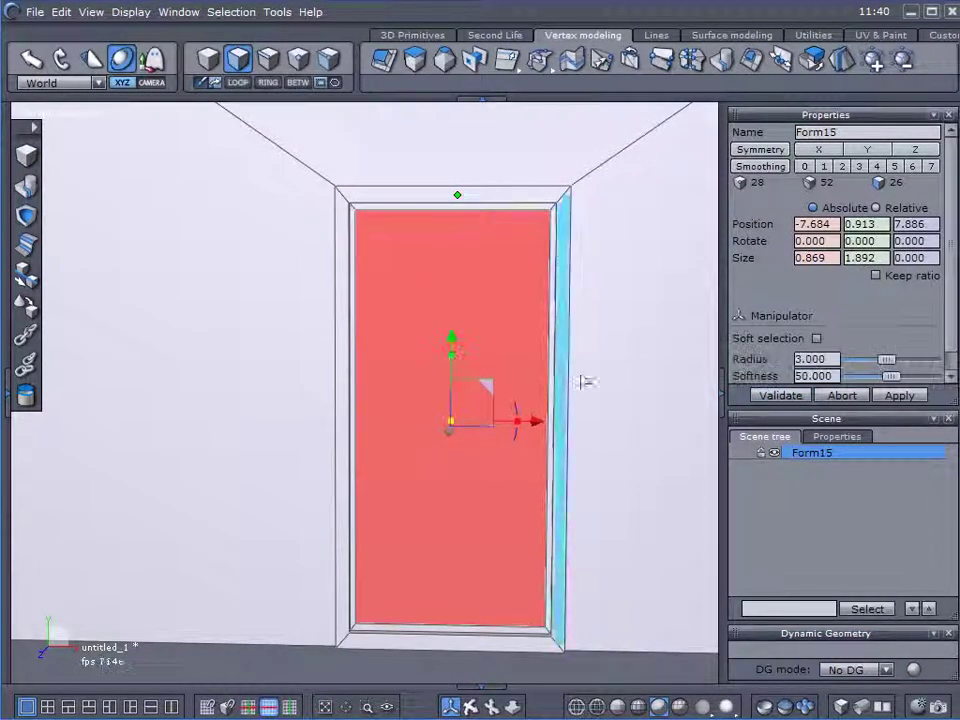
pyautogui.click(777, 397)
# Sweep the inner door face inward to recess it deeper into the frame
pyautogui.moveTo(268, 405); pyautogui.dragTo(392, 424, button='right')
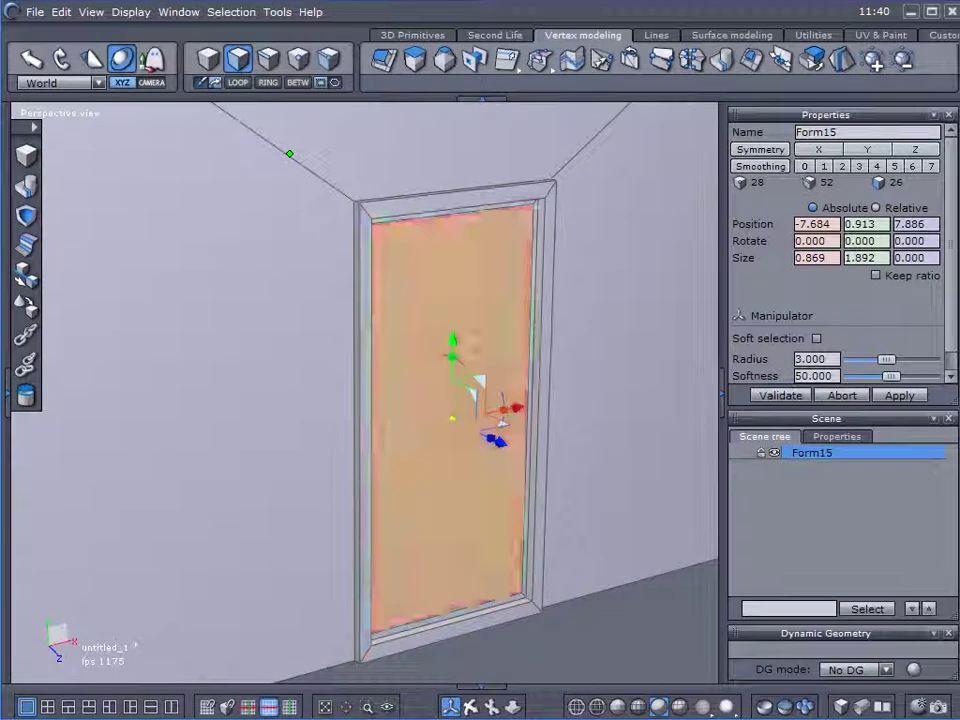
pyautogui.click(415, 67)
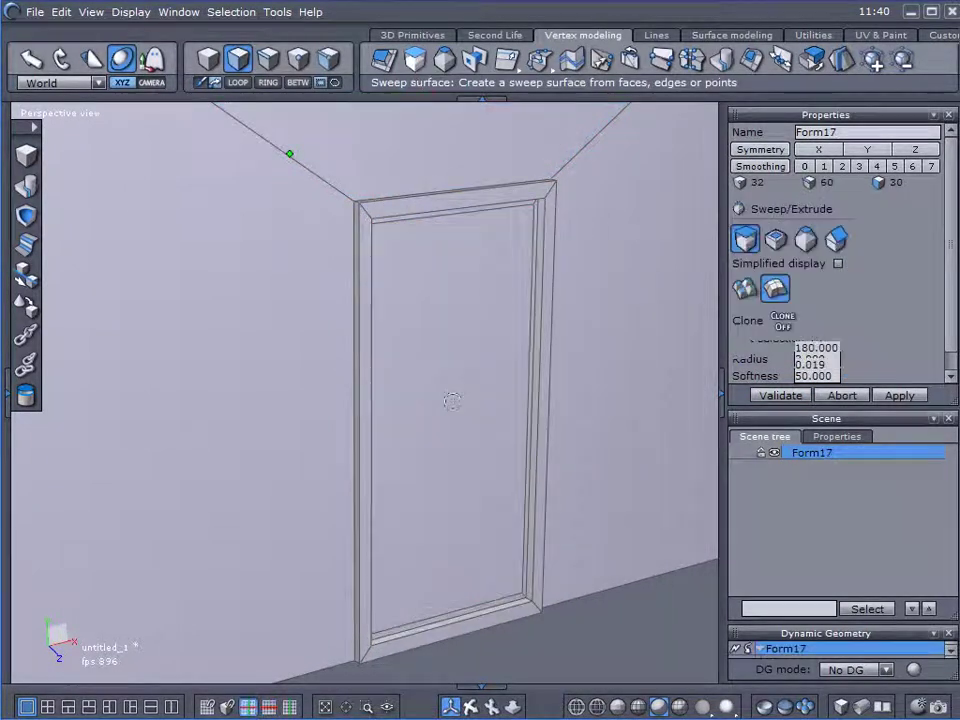
pyautogui.click(441, 403)
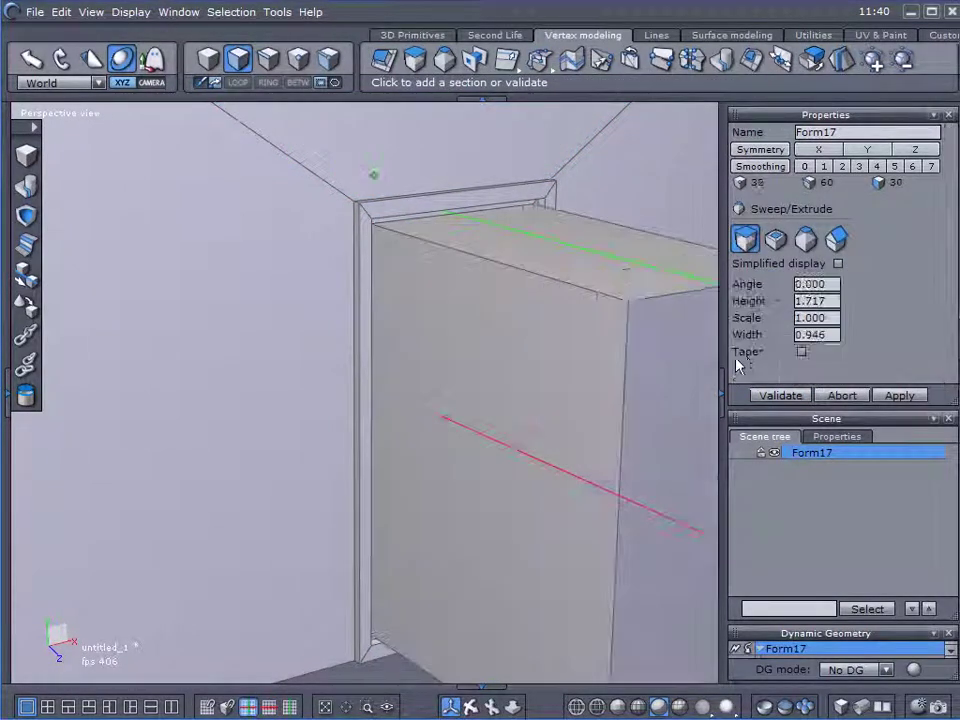
pyautogui.click(776, 398)
pyautogui.moveTo(557, 482); pyautogui.dragTo(467, 476, button='middle')
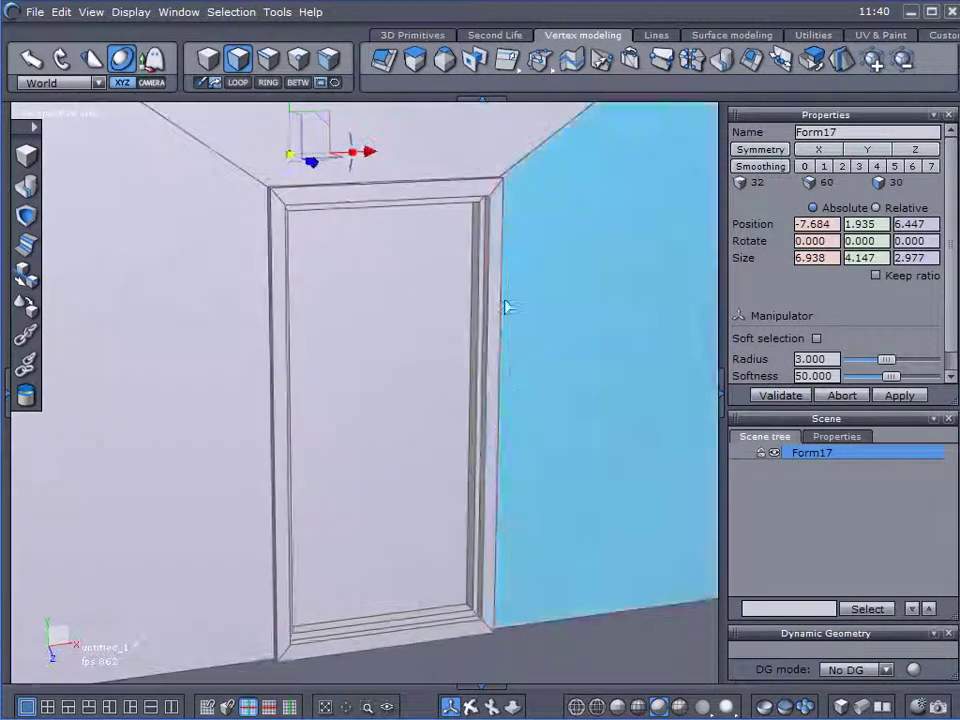
# Select the bottom faces of the door frame, including the narrow inner strips, and delete them
pyautogui.moveTo(452, 594); pyautogui.dragTo(474, 581, button='middle')
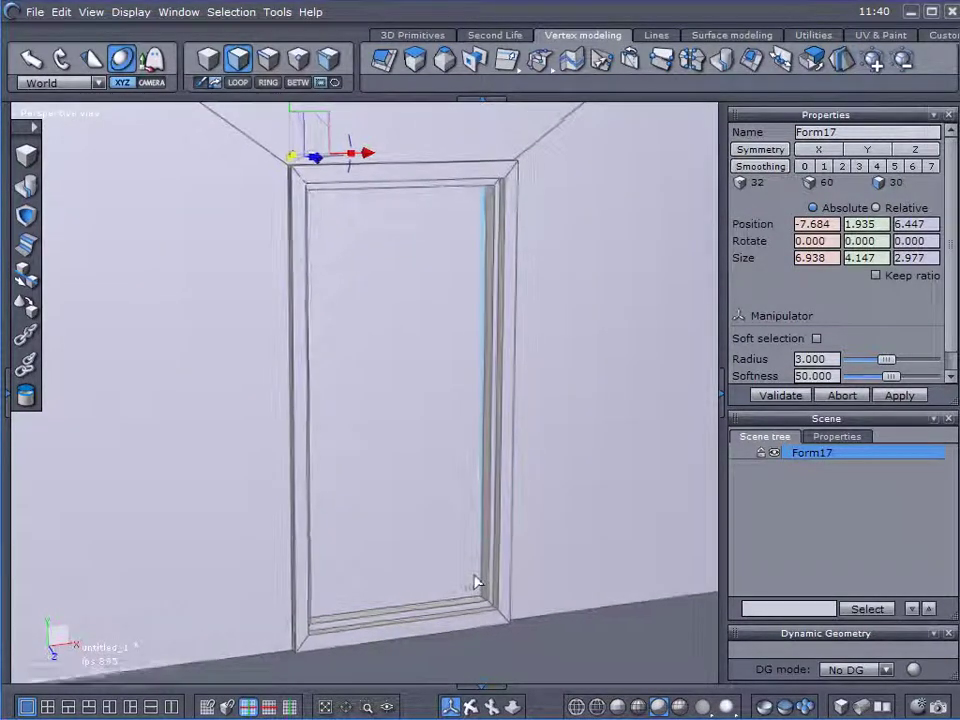
pyautogui.click(367, 617)
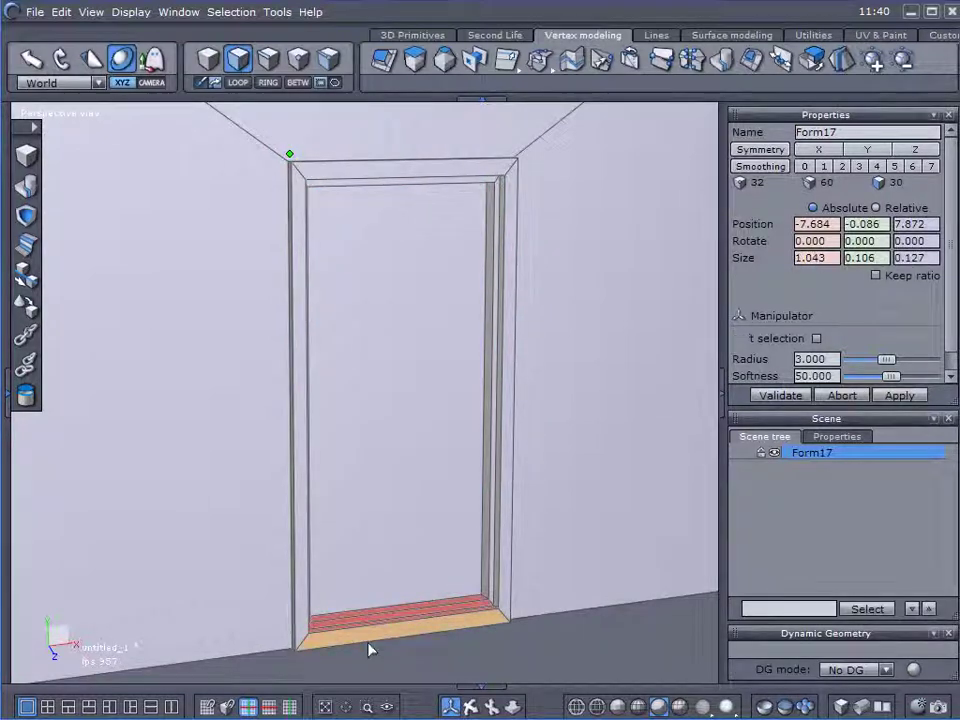
pyautogui.scroll(5, 453, 658)
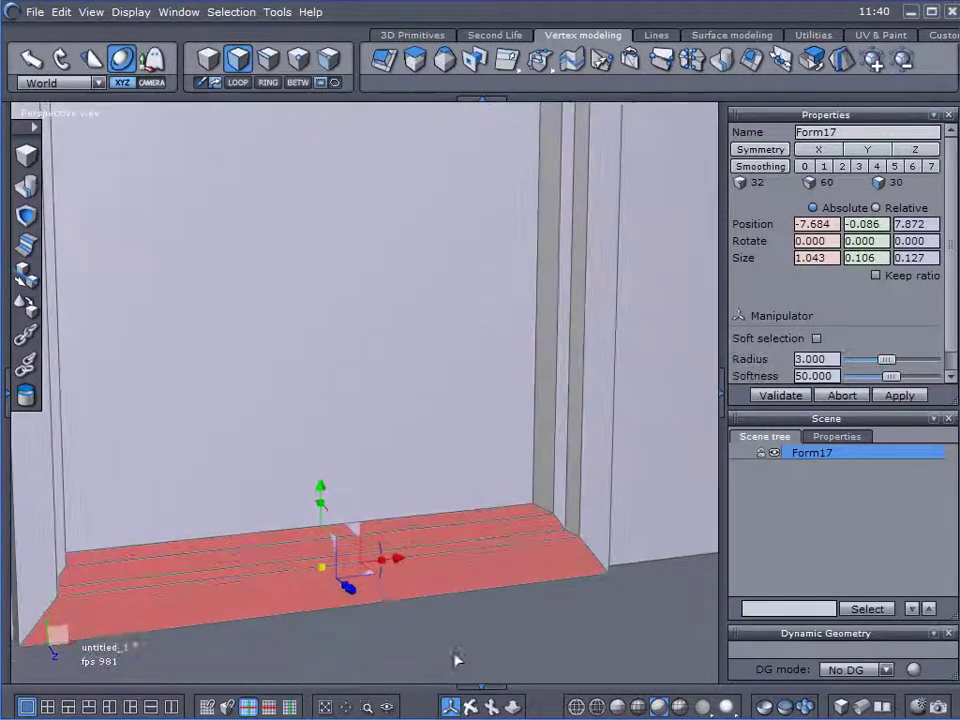
pyautogui.moveTo(505, 613); pyautogui.dragTo(514, 392, button='middle')
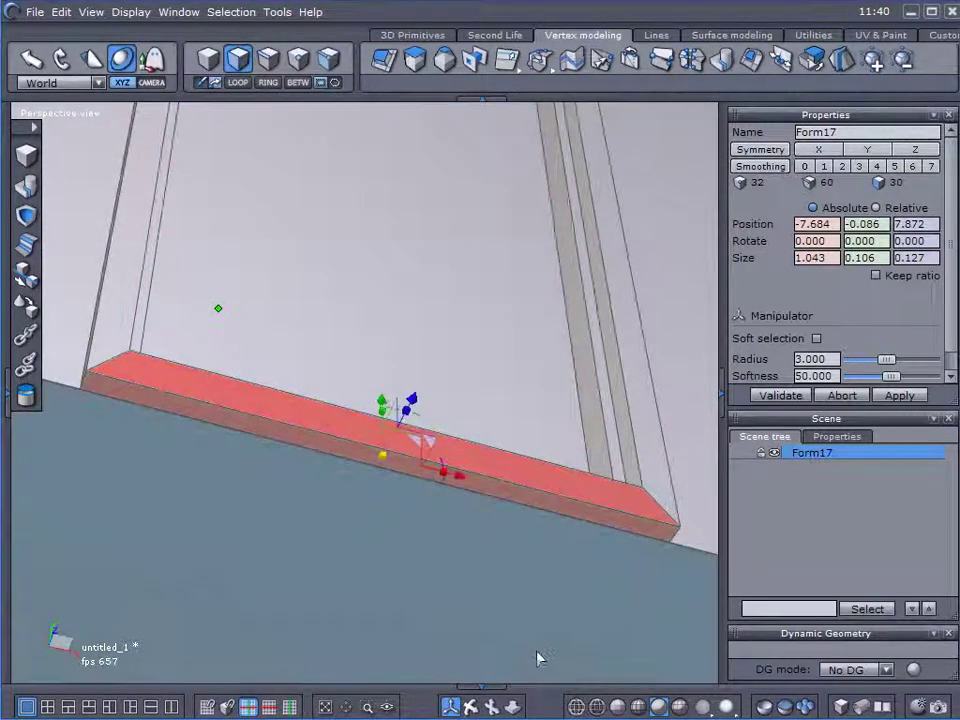
pyautogui.click(525, 607)
# Select the lower frame points on both sides of the door and set their Y position and Y size to 0
pyautogui.scroll(-3, 503, 478)
pyautogui.moveTo(503, 480); pyautogui.dragTo(485, 580, button='middle')
pyautogui.scroll(-4, 490, 524)
pyautogui.moveTo(492, 523); pyautogui.dragTo(453, 486, button='middle')
pyautogui.scroll(3, 460, 551)
pyautogui.scroll(2, 460, 551)
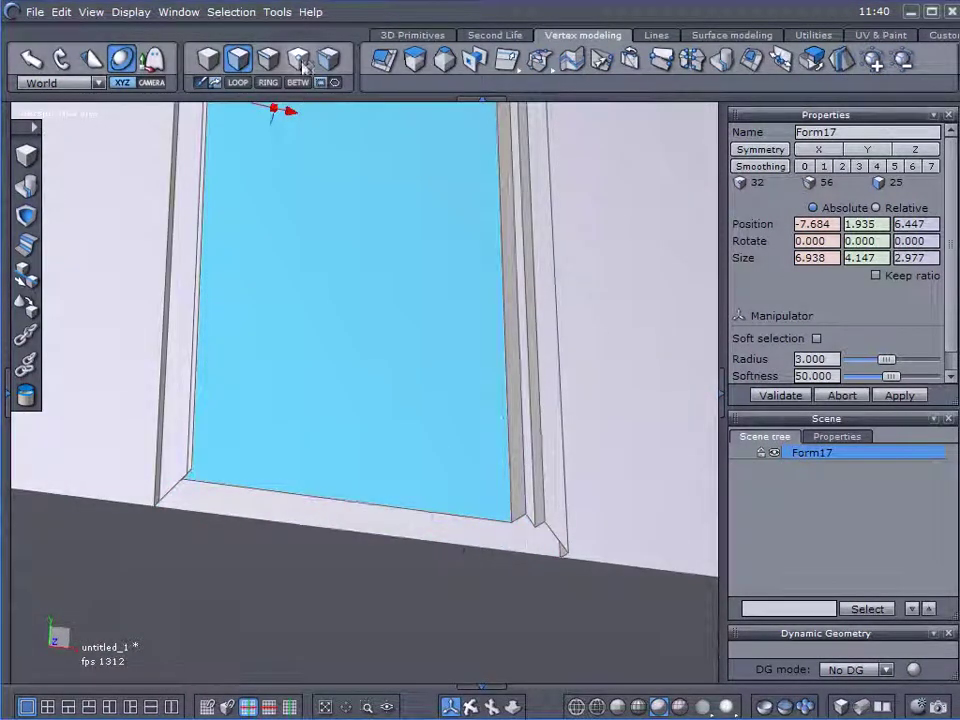
pyautogui.moveTo(476, 457); pyautogui.dragTo(617, 579)
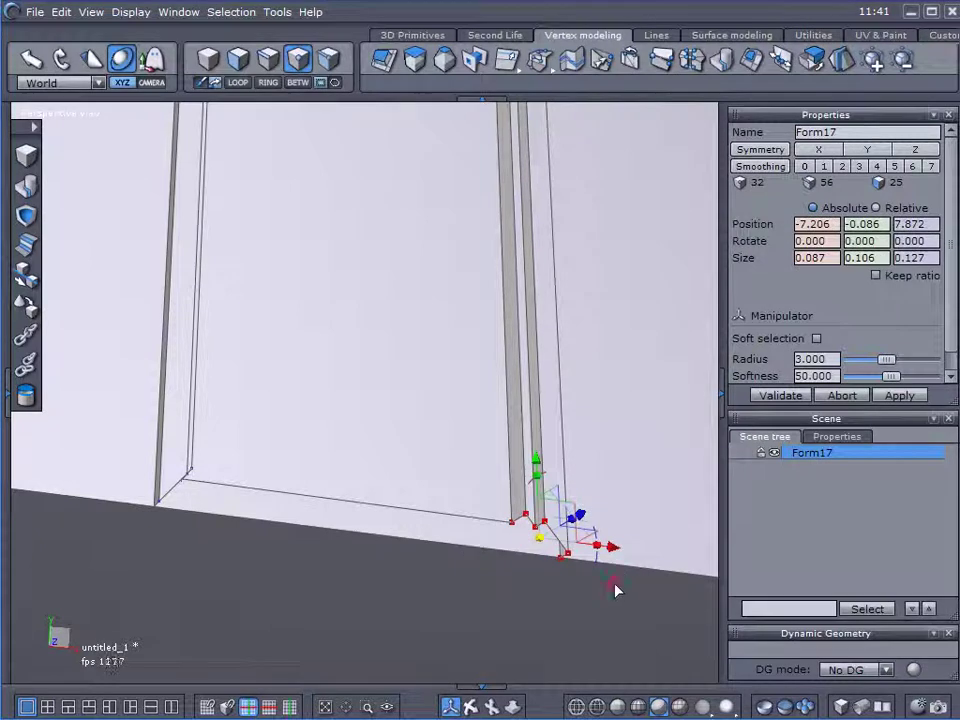
pyautogui.moveTo(617, 579); pyautogui.dragTo(344, 600, button='middle')
pyautogui.keyDown('shift'); pyautogui.moveTo(326, 551); pyautogui.dragTo(210, 645); pyautogui.keyUp('shift')
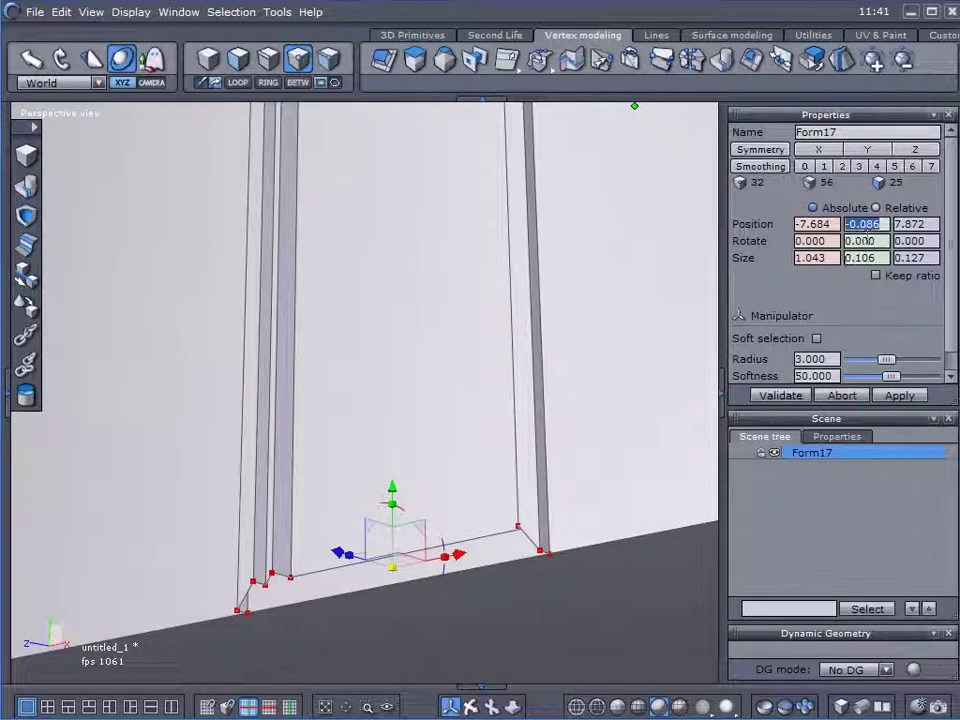
pyautogui.write('0')
pyautogui.press('Return')
pyautogui.moveTo(193, 470); pyautogui.dragTo(533, 381, button='right')
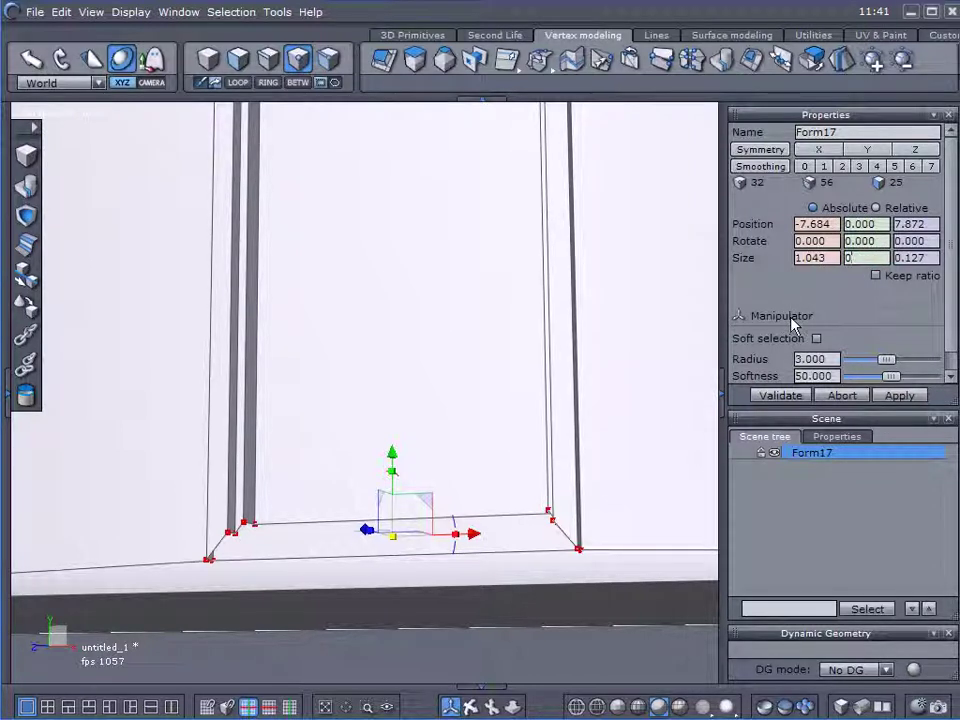
pyautogui.press('Return')
# Lower the selected frame points to a Y position of -0.139
pyautogui.moveTo(249, 504); pyautogui.dragTo(488, 560, button='right')
pyautogui.moveTo(488, 561); pyautogui.dragTo(563, 532, button='middle')
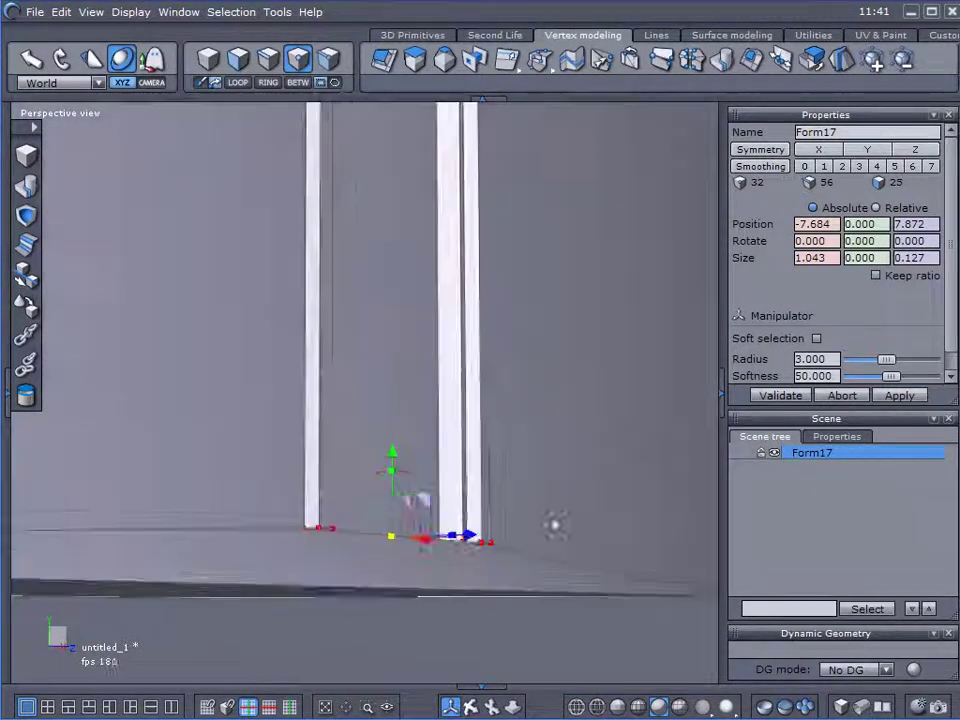
pyautogui.moveTo(393, 455); pyautogui.dragTo(393, 475)
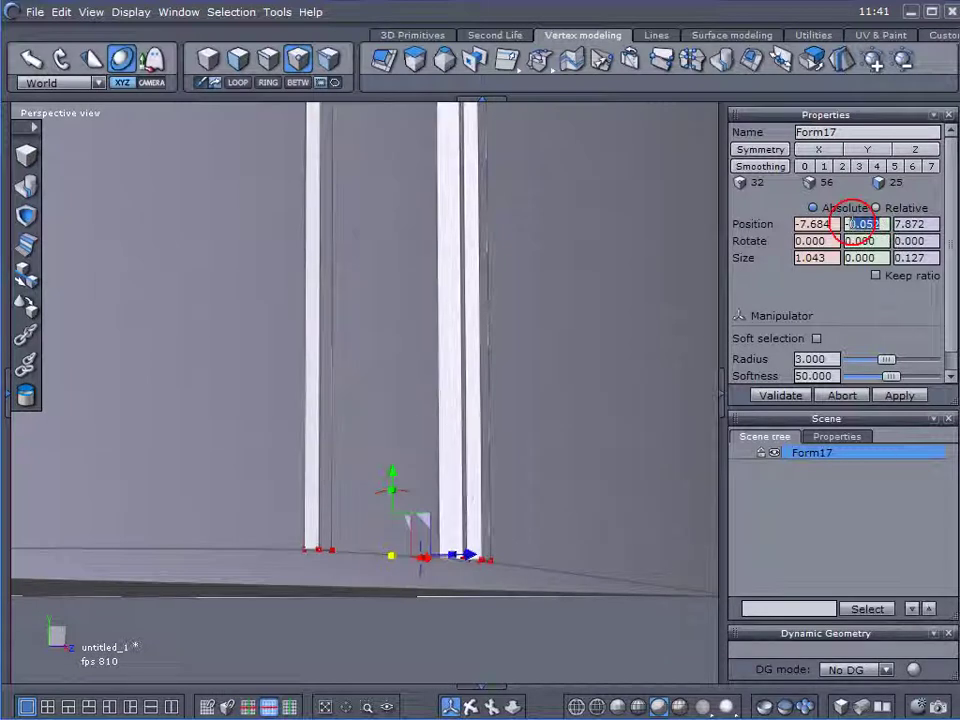
pyautogui.rightClick(876, 223)
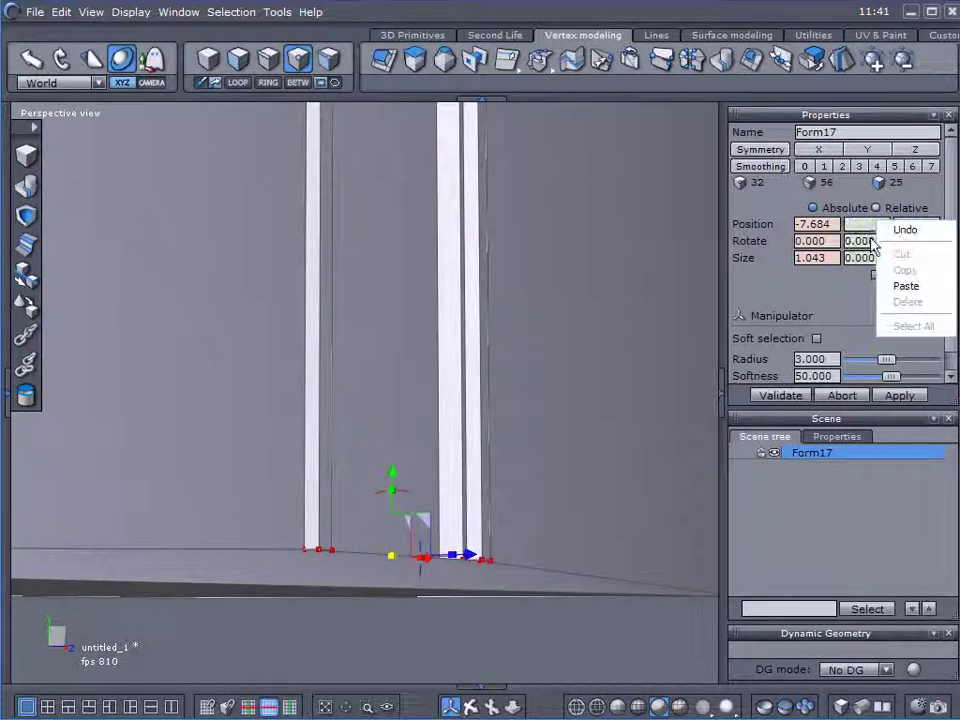
pyautogui.click(890, 288)
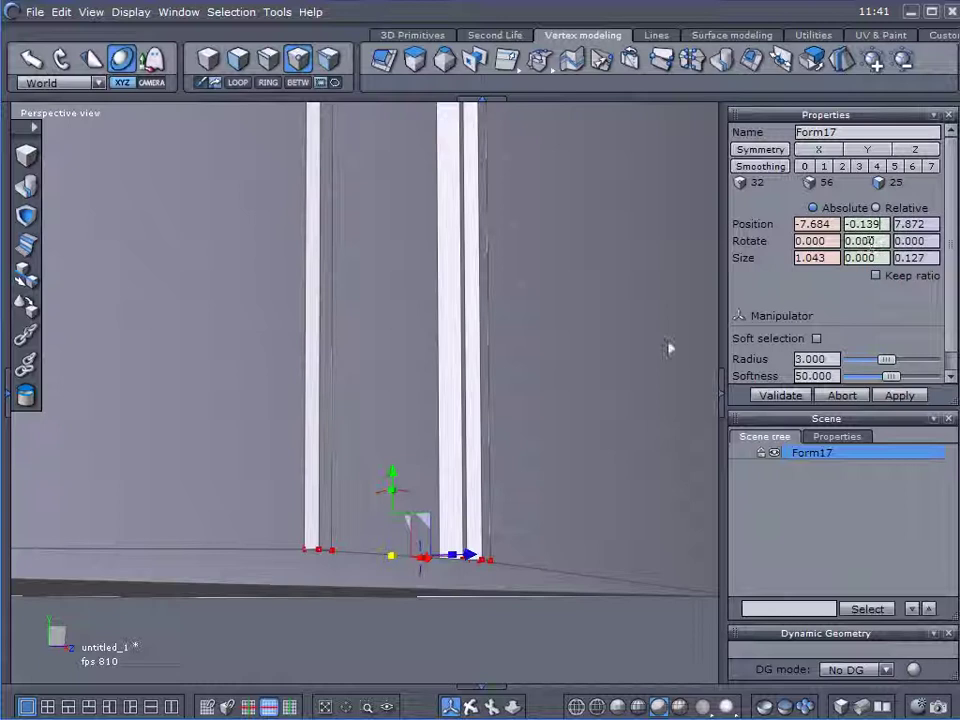
pyautogui.press('Return')
# Create a cube about 0.363 in size beside the wall
pyautogui.moveTo(477, 441); pyautogui.dragTo(191, 568, button='middle')
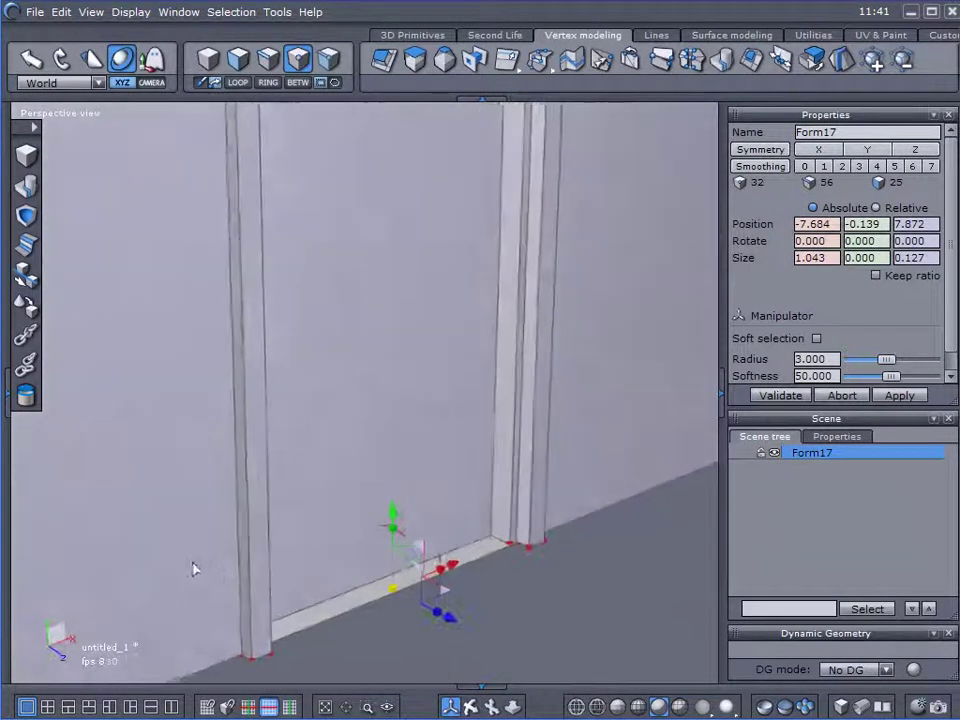
pyautogui.scroll(-5, 579, 563)
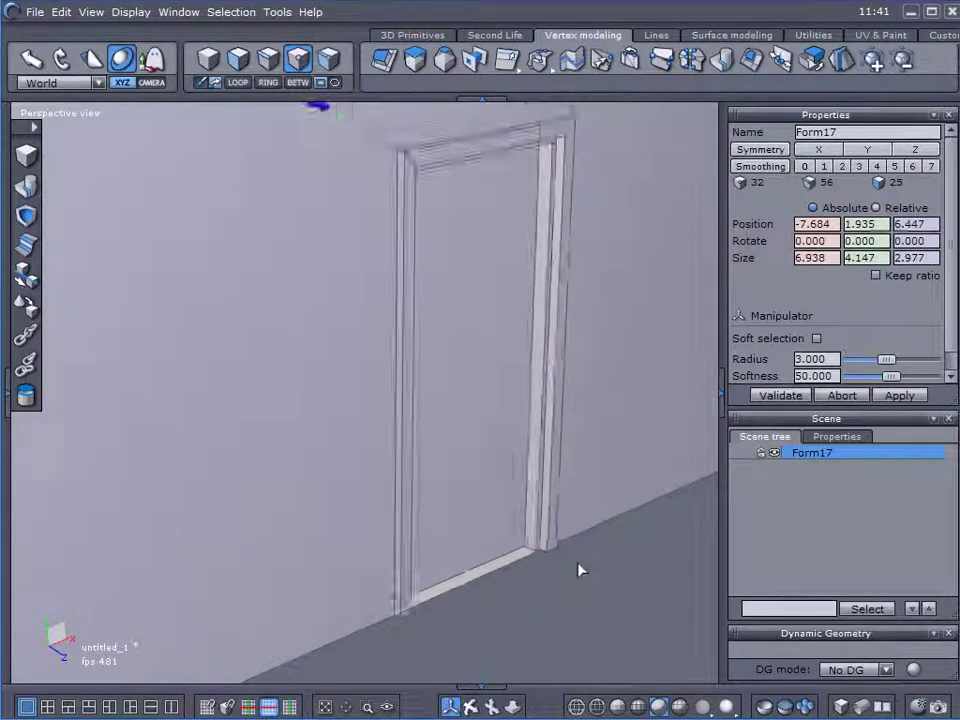
pyautogui.moveTo(557, 563); pyautogui.dragTo(529, 540, button='middle')
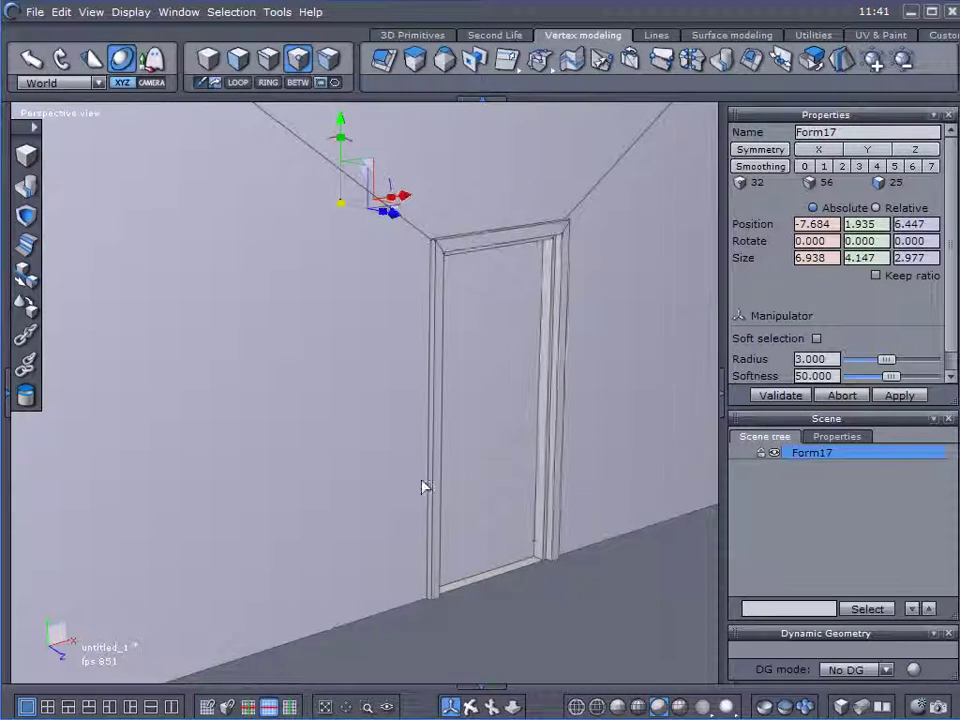
pyautogui.moveTo(456, 494); pyautogui.dragTo(357, 452, button='middle')
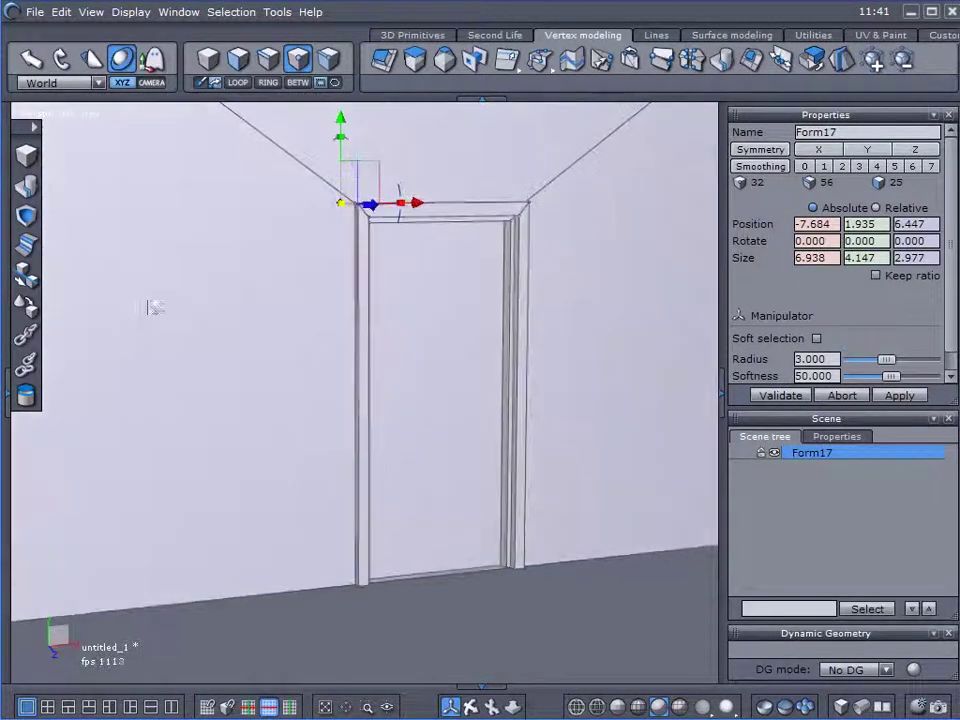
pyautogui.moveTo(337, 396); pyautogui.dragTo(365, 441, button='middle')
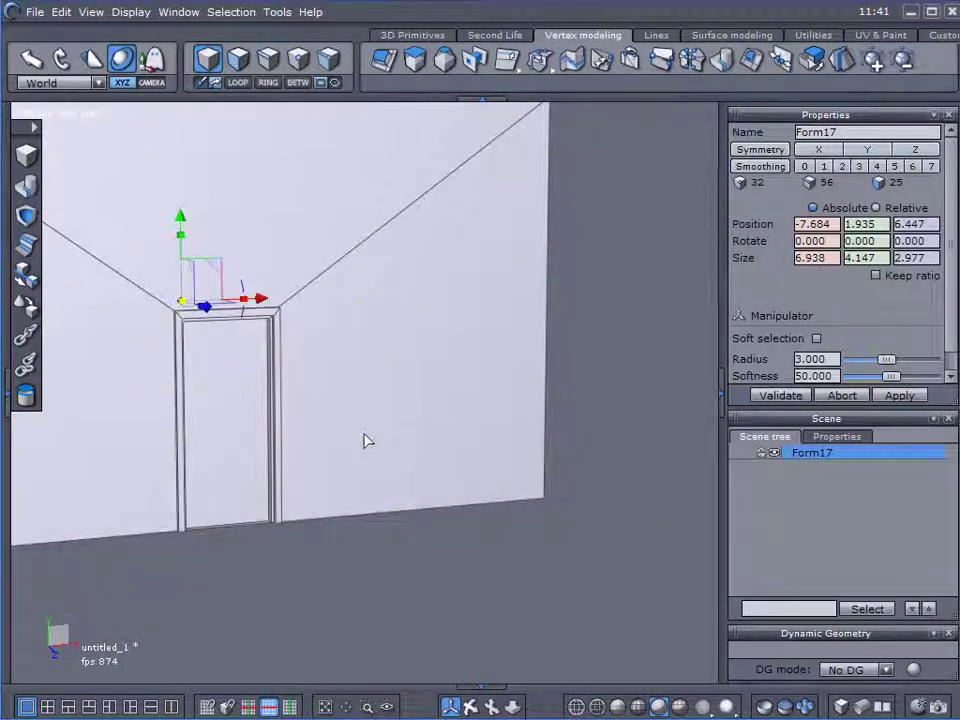
pyautogui.click(26, 155)
pyautogui.click(600, 334)
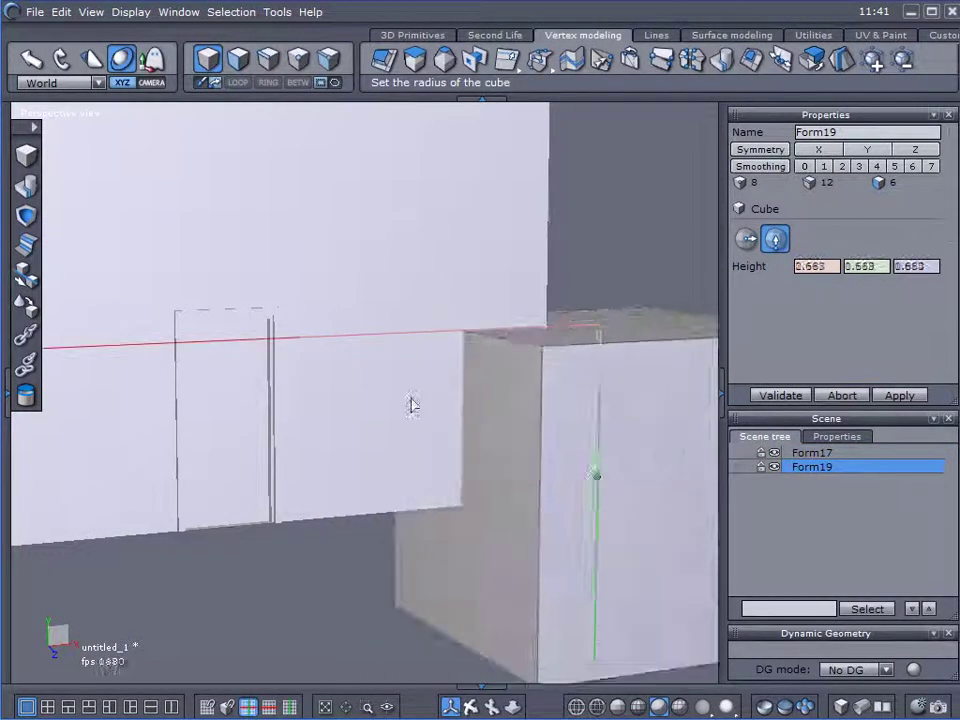
pyautogui.click(596, 364)
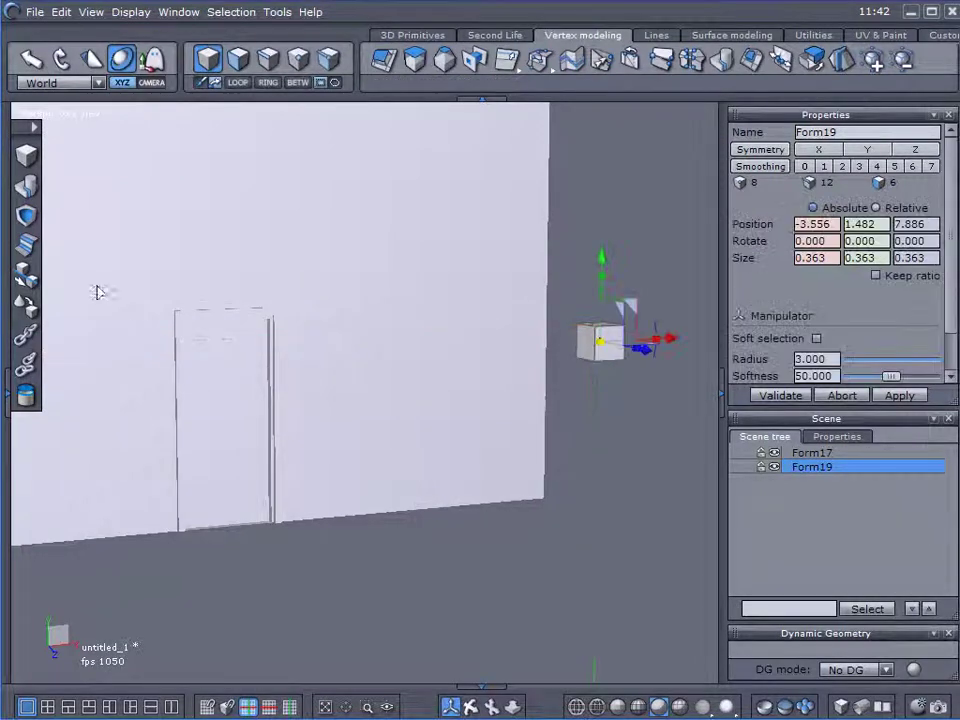
# Lay the cube onto the front face of the door with the Lay on tool
pyautogui.click(31, 312)
pyautogui.click(622, 354)
pyautogui.click(242, 446)
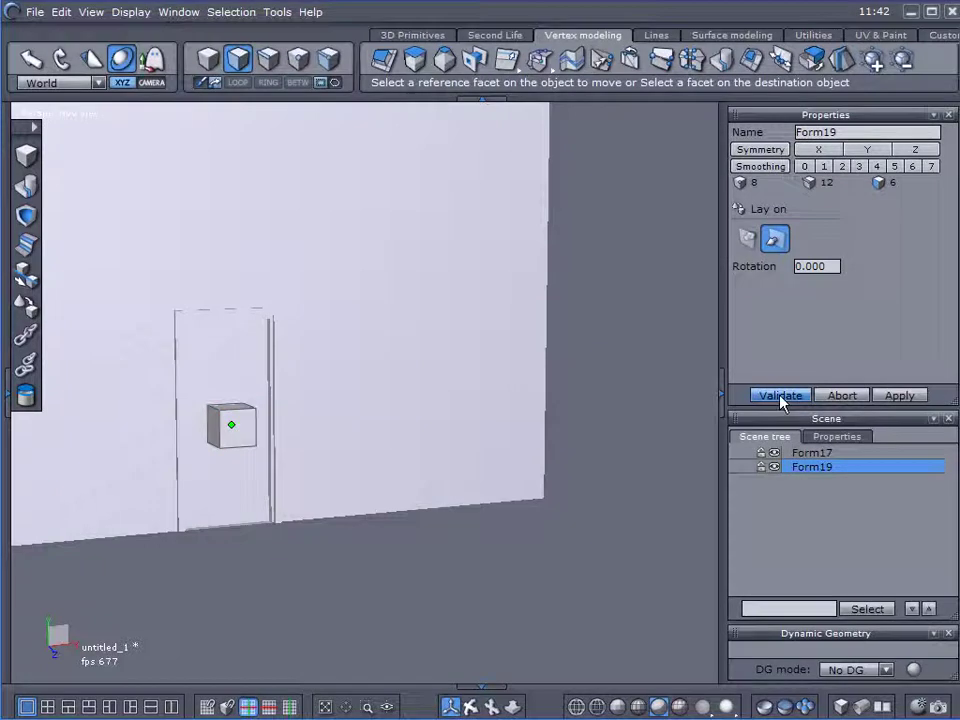
# Move the cube down to the base of the door, to a Y position of about 0.007
pyautogui.moveTo(348, 413); pyautogui.dragTo(504, 400, button='middle')
pyautogui.scroll(4, 474, 435)
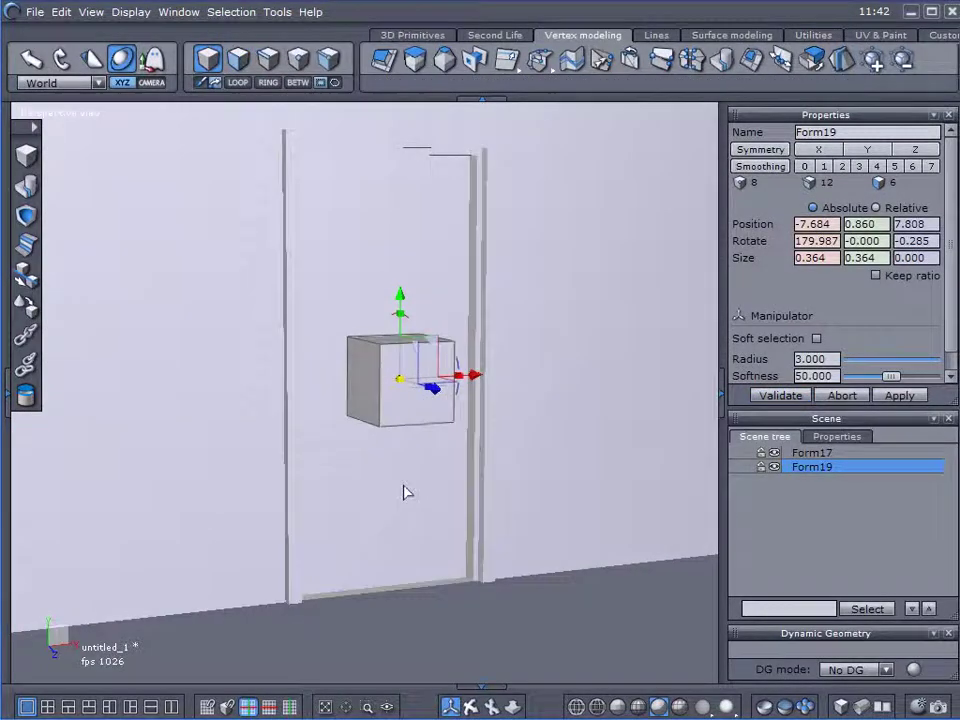
pyautogui.moveTo(390, 457); pyautogui.dragTo(513, 466, button='right')
pyautogui.moveTo(513, 471); pyautogui.dragTo(408, 288, button='middle')
pyautogui.moveTo(402, 292); pyautogui.dragTo(390, 484)
pyautogui.moveTo(566, 477); pyautogui.dragTo(578, 405, button='middle')
pyautogui.scroll(2, 578, 407)
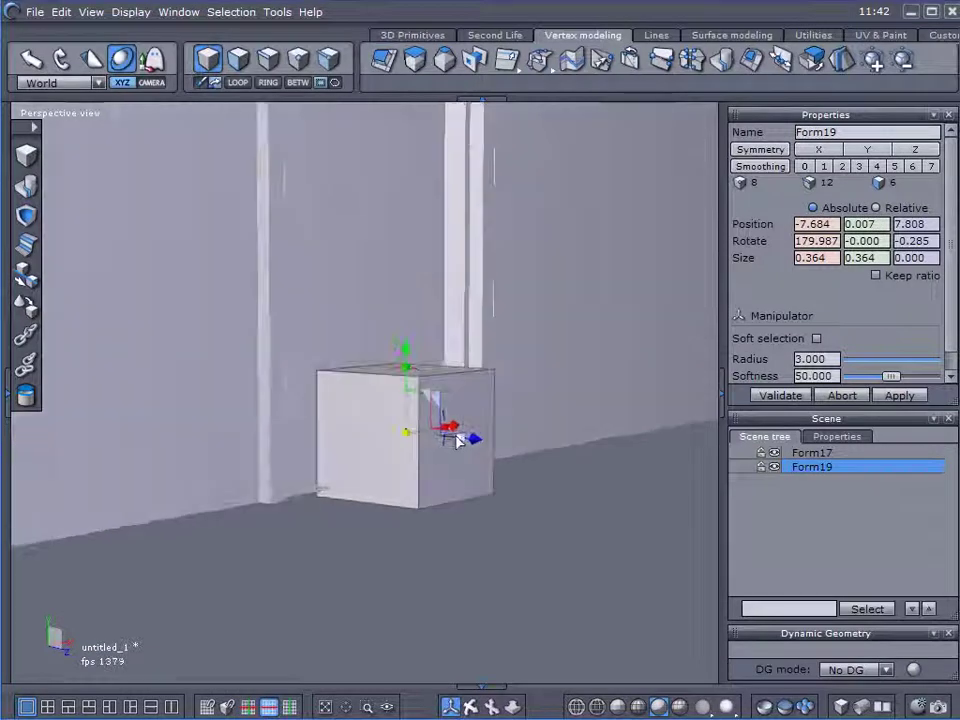
pyautogui.scroll(2, 444, 516)
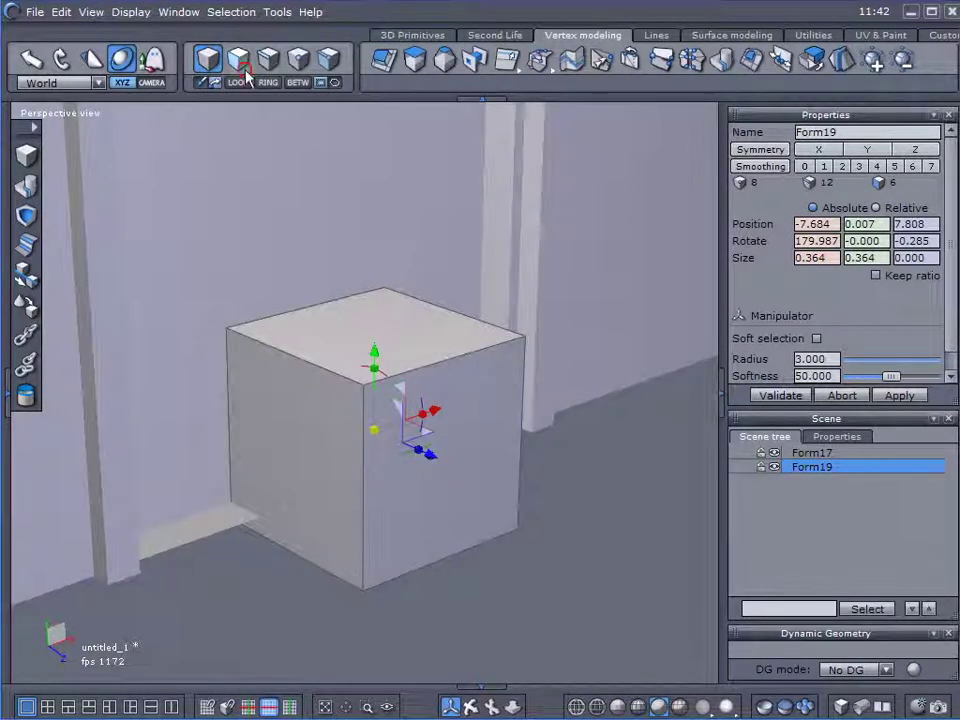
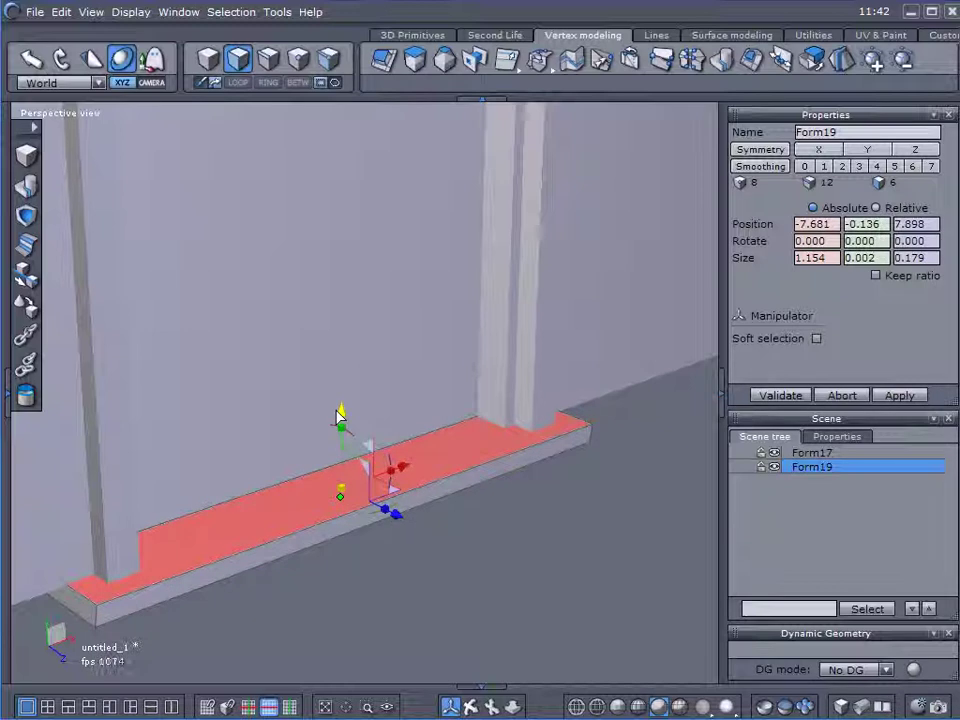
# Undo the widening and flattening of the block at the base of the door
pyautogui.moveTo(361, 584); pyautogui.dragTo(225, 529, button='right')
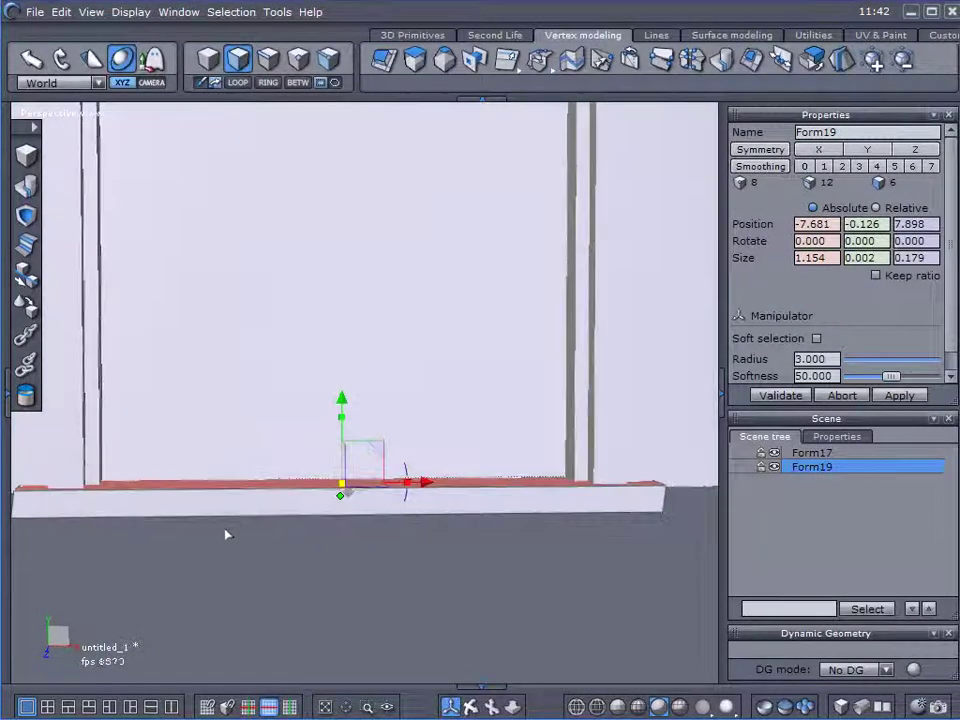
pyautogui.hotkey('ctrl', 'z')
pyautogui.hotkey('ctrl', 'z')
pyautogui.hotkey('ctrl', 'z')
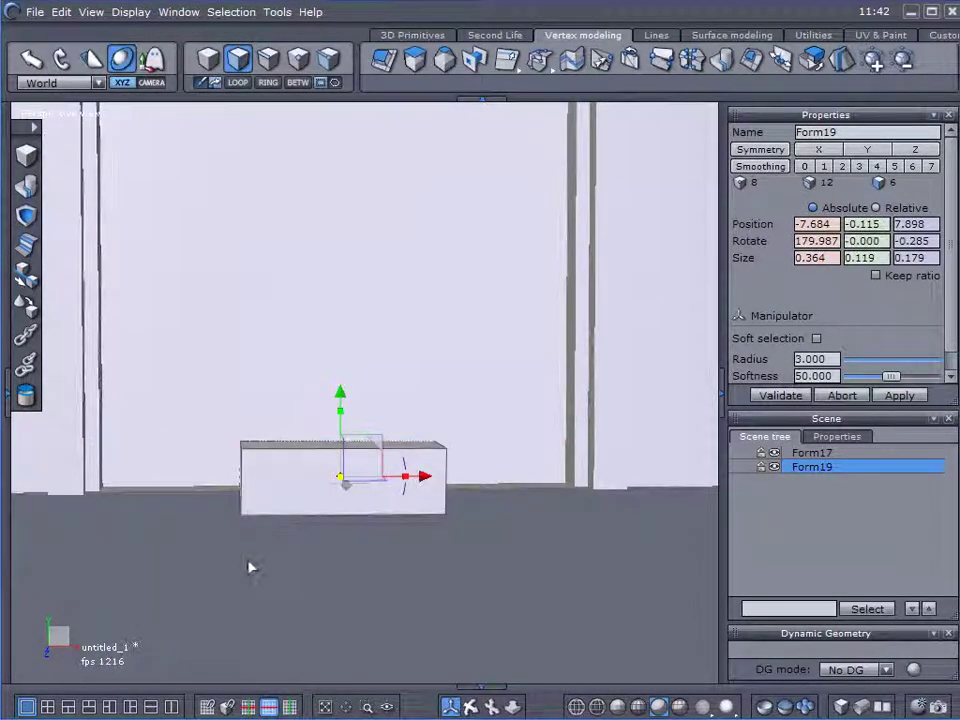
pyautogui.hotkey('ctrl', 'z')
pyautogui.hotkey('ctrl', 'z')
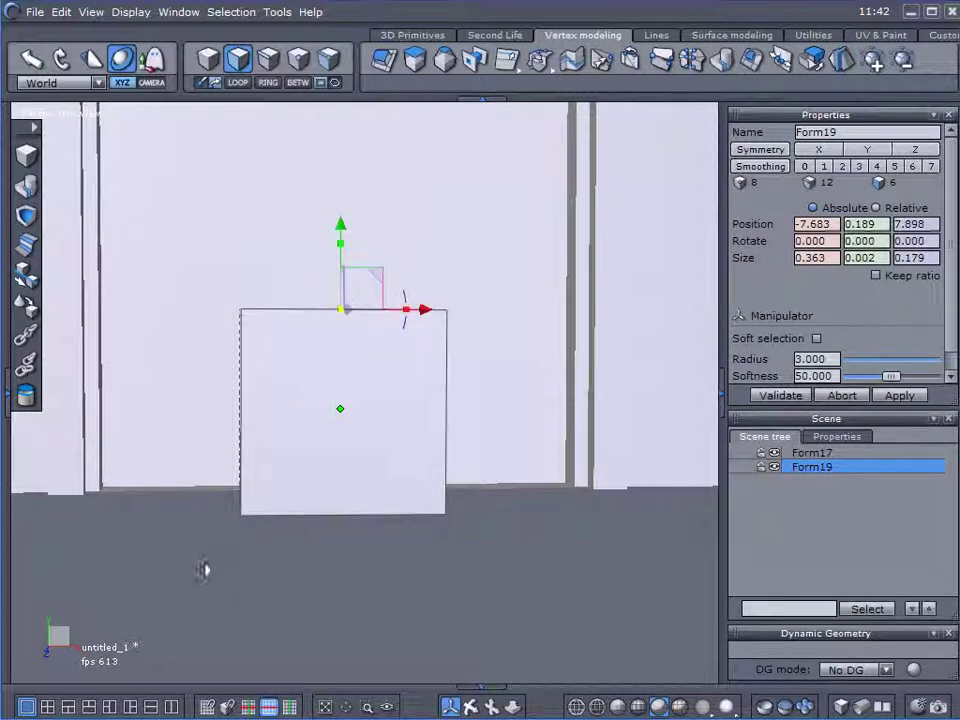
# Lower the block's top face to a Y position of about -0.118 and widen the block to about 0.956
pyautogui.moveTo(341, 236); pyautogui.dragTo(307, 407)
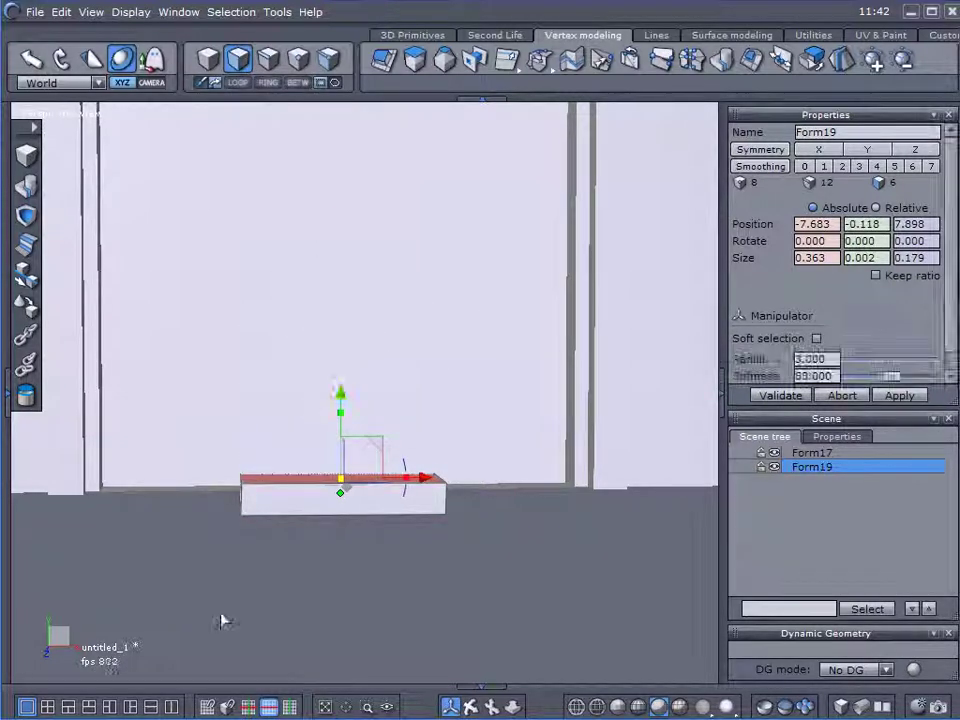
pyautogui.click(238, 560)
pyautogui.moveTo(408, 494); pyautogui.dragTo(514, 514)
# Delete the whole block at the base of the door
pyautogui.moveTo(516, 568); pyautogui.dragTo(501, 643, button='middle')
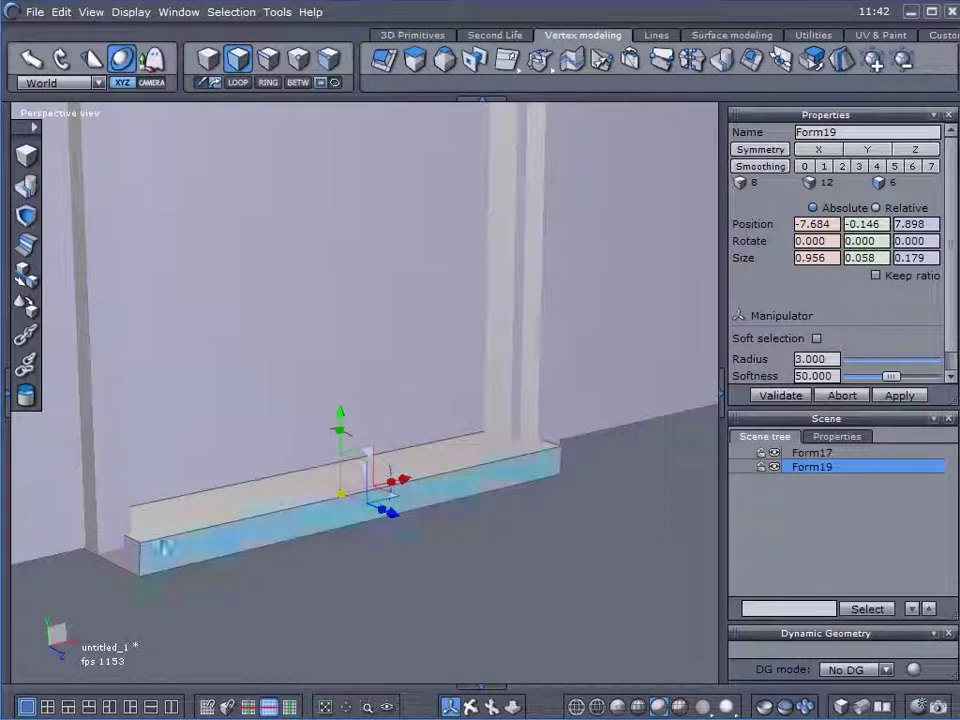
pyautogui.click(207, 60)
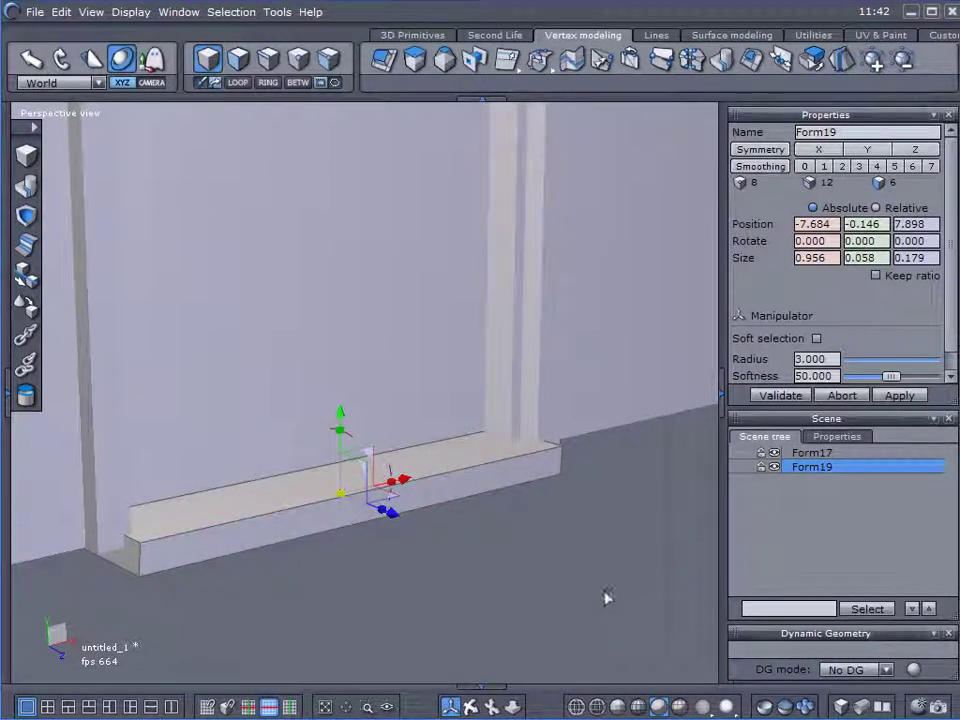
pyautogui.press('Delete')
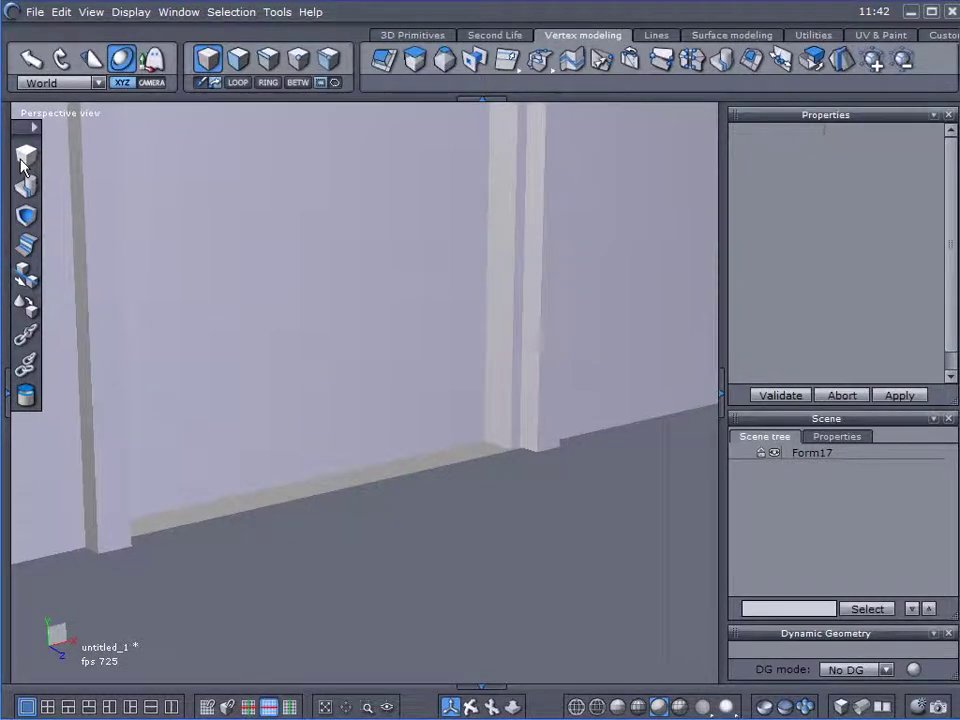
# Create a cube about 0.187 on each side on the ground in front of the door
pyautogui.click(26, 155)
pyautogui.click(505, 556)
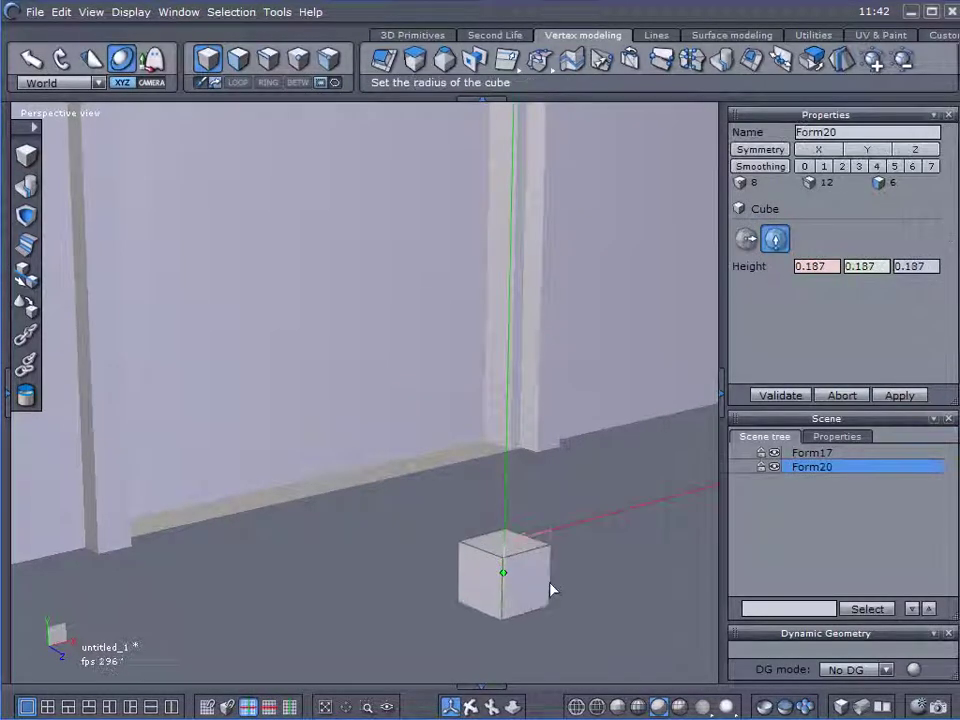
pyautogui.click(780, 395)
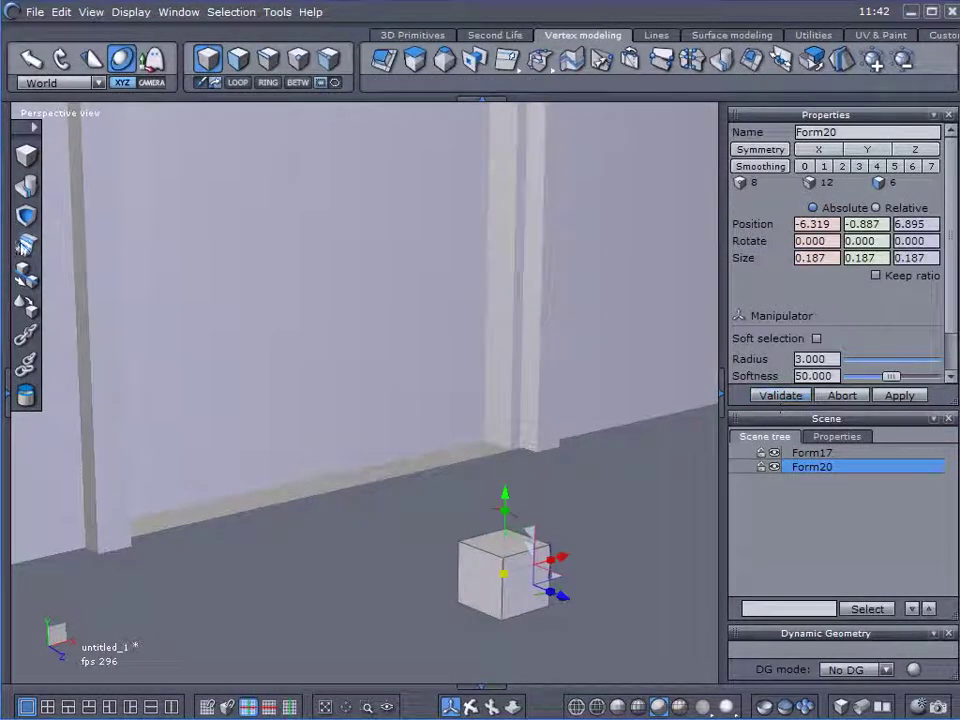
# Align the cube onto the front surface of the door, at a Y position of about 0.860
pyautogui.click(30, 305)
pyautogui.click(482, 570)
pyautogui.click(790, 398)
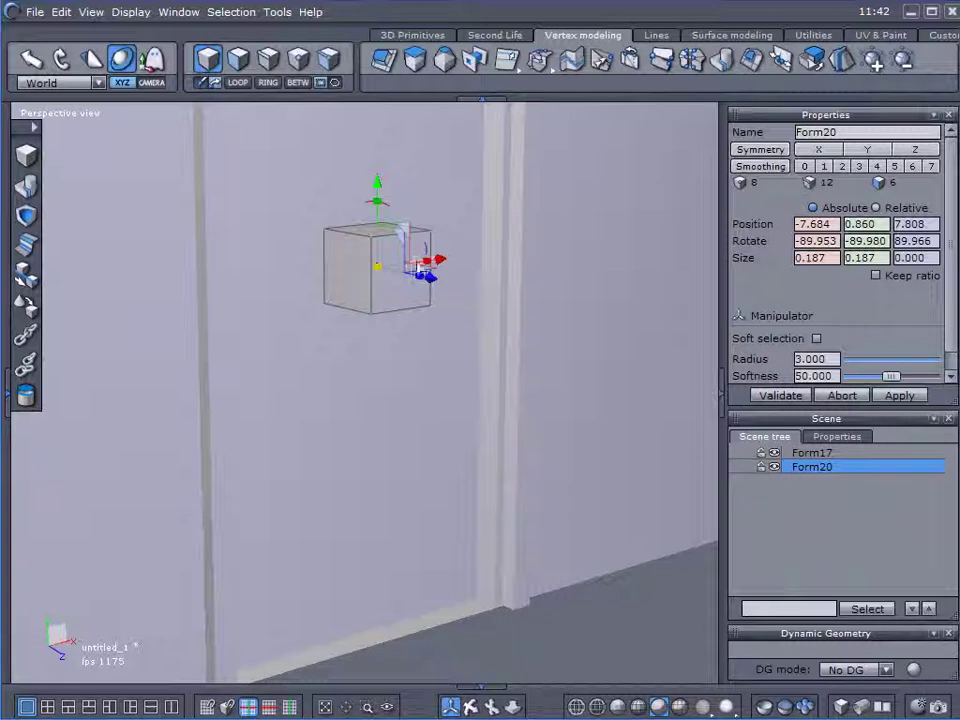
pyautogui.click(647, 628)
pyautogui.click(404, 258)
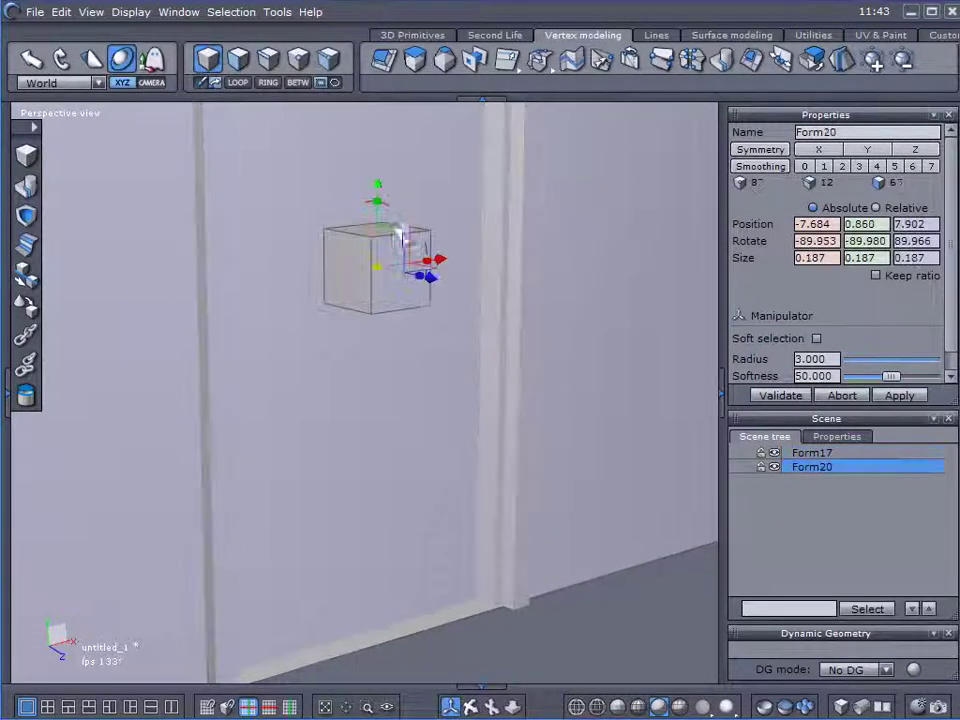
# Move the cube down to the door's base at a Y position of about -0.092 and widen it to about 1.114
pyautogui.moveTo(367, 186); pyautogui.dragTo(441, 592)
pyautogui.moveTo(441, 592); pyautogui.dragTo(579, 508, button='middle')
pyautogui.moveTo(579, 508); pyautogui.dragTo(458, 508, button='right')
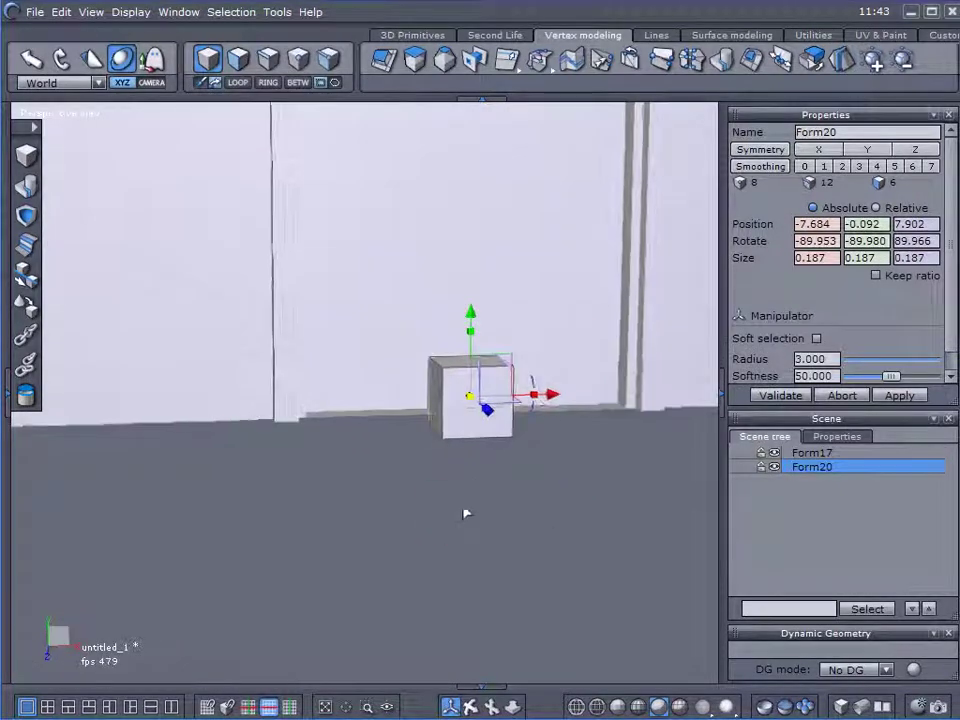
pyautogui.moveTo(536, 396); pyautogui.dragTo(770, 470)
pyautogui.moveTo(645, 478); pyautogui.dragTo(617, 516, button='right')
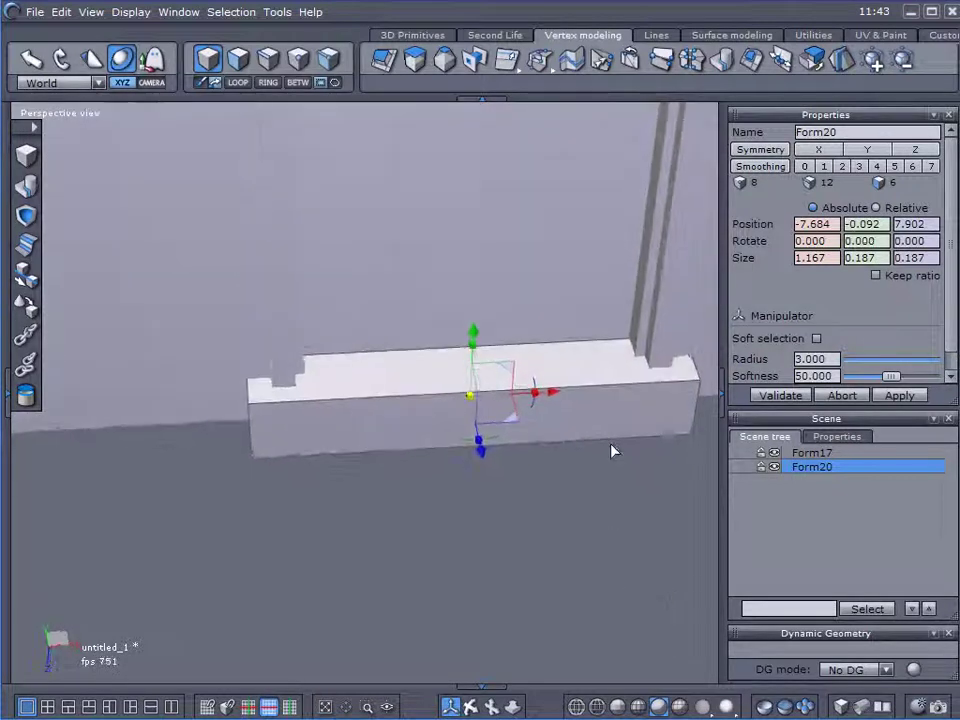
pyautogui.moveTo(537, 394); pyautogui.dragTo(533, 393)
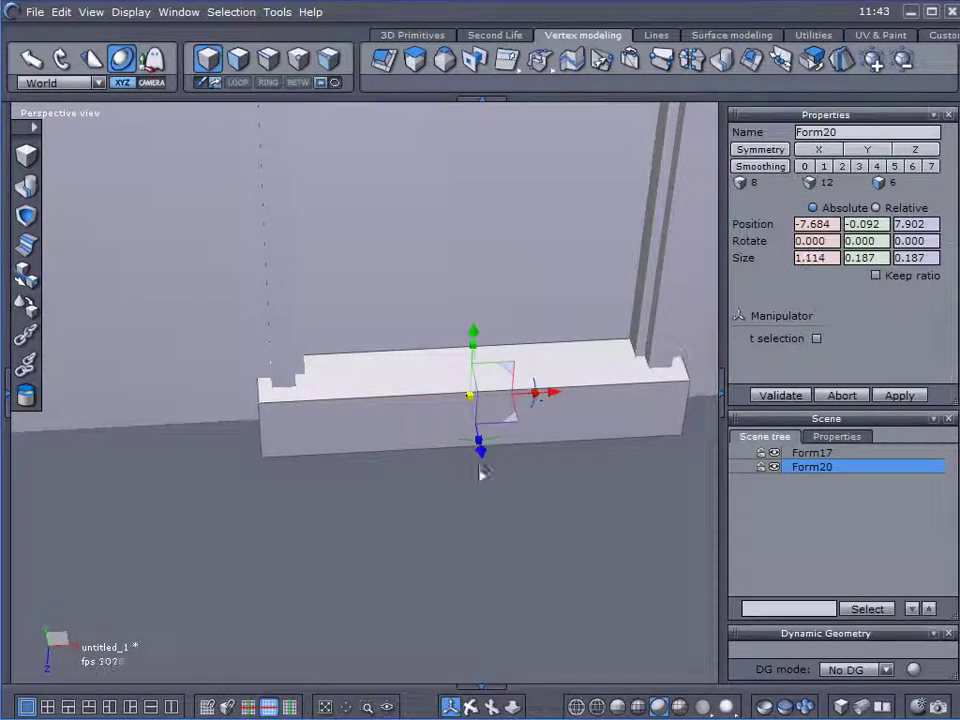
pyautogui.moveTo(535, 397); pyautogui.dragTo(507, 538, button='right')
# Lower the block's top face until the block is about 0.065 high
pyautogui.click(238, 60)
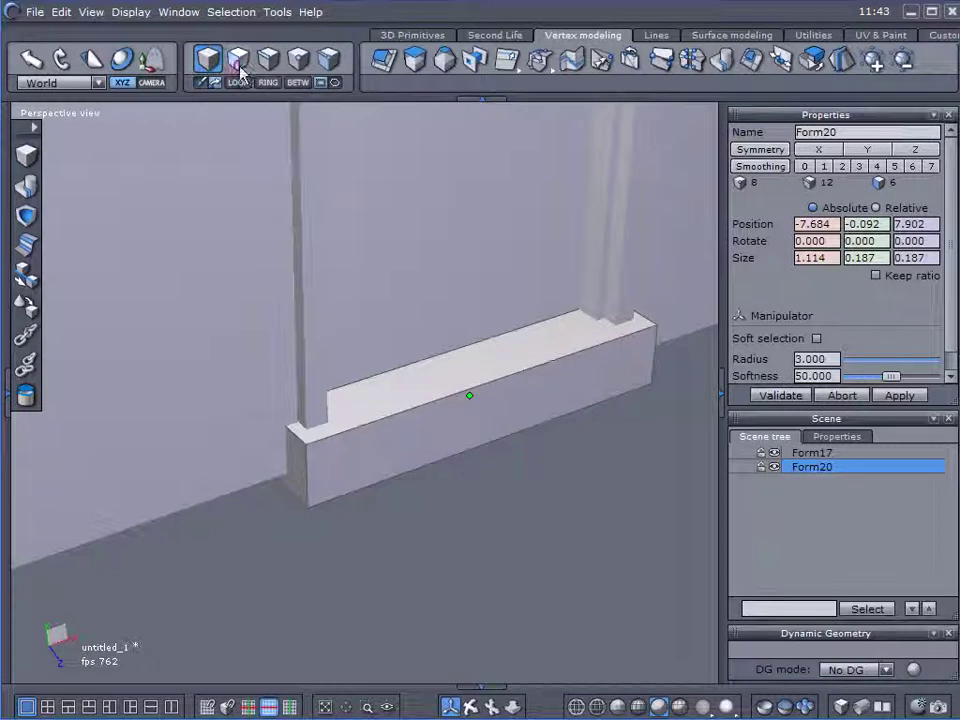
pyautogui.click(436, 390)
pyautogui.moveTo(472, 301); pyautogui.dragTo(472, 342)
pyautogui.moveTo(454, 508); pyautogui.dragTo(400, 487, button='right')
pyautogui.moveTo(536, 494); pyautogui.dragTo(485, 561, button='right')
pyautogui.moveTo(291, 546); pyautogui.dragTo(316, 566, button='right')
pyautogui.click(321, 552)
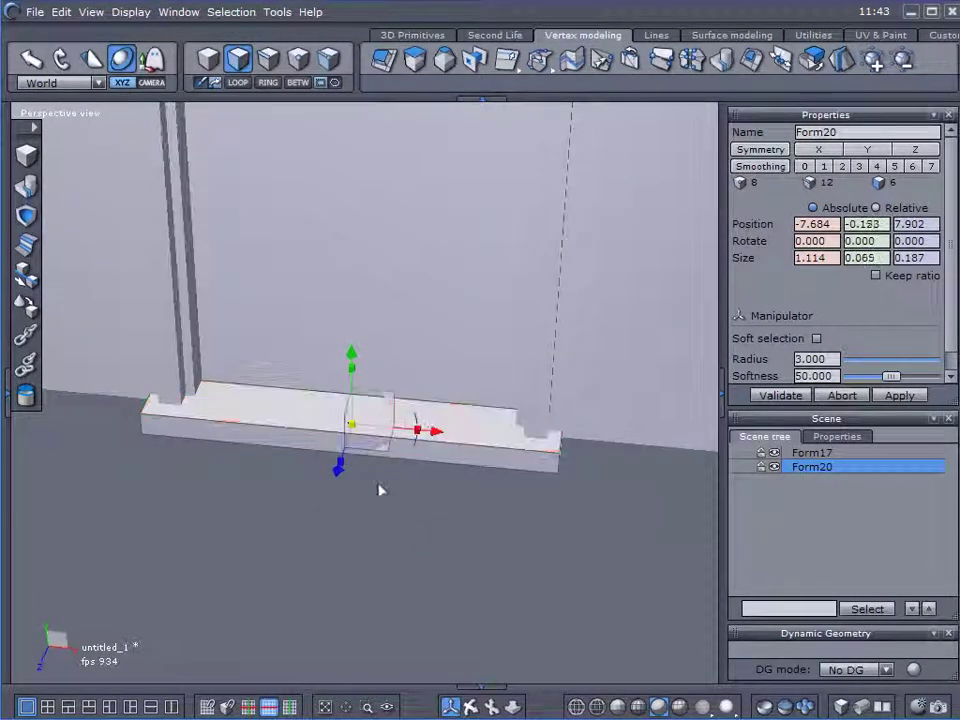
# Shift the block sideways to an X position of about -7.529 and lower its top face to a block height of about 0.050
pyautogui.moveTo(440, 432); pyautogui.dragTo(484, 480)
pyautogui.moveTo(484, 480); pyautogui.dragTo(561, 469, button='right')
pyautogui.click(375, 433)
pyautogui.moveTo(413, 342); pyautogui.dragTo(415, 348)
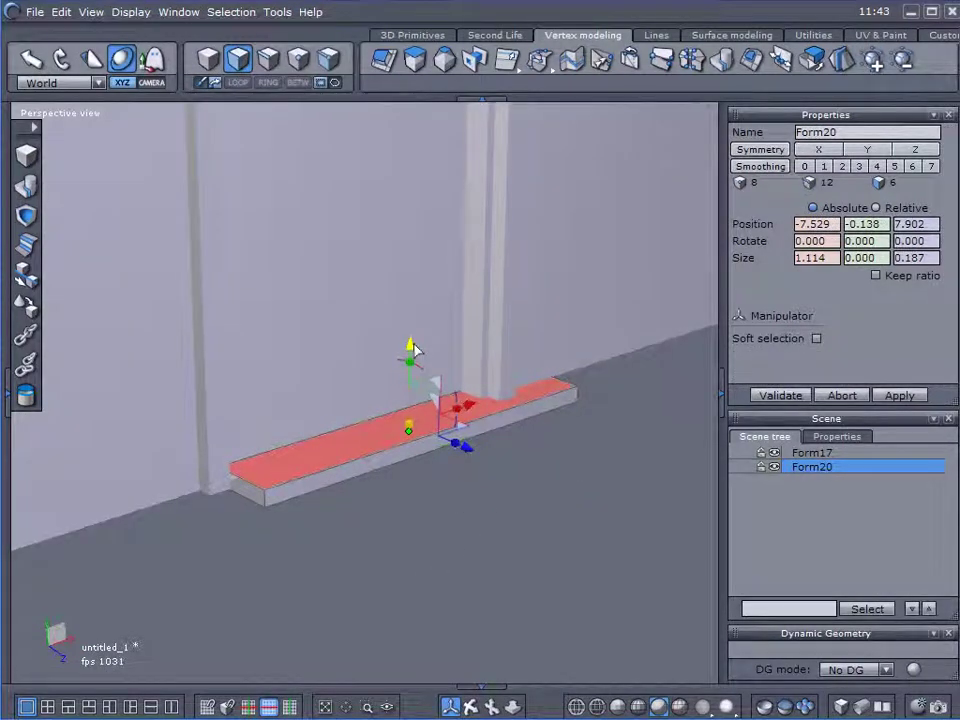
pyautogui.click(428, 521)
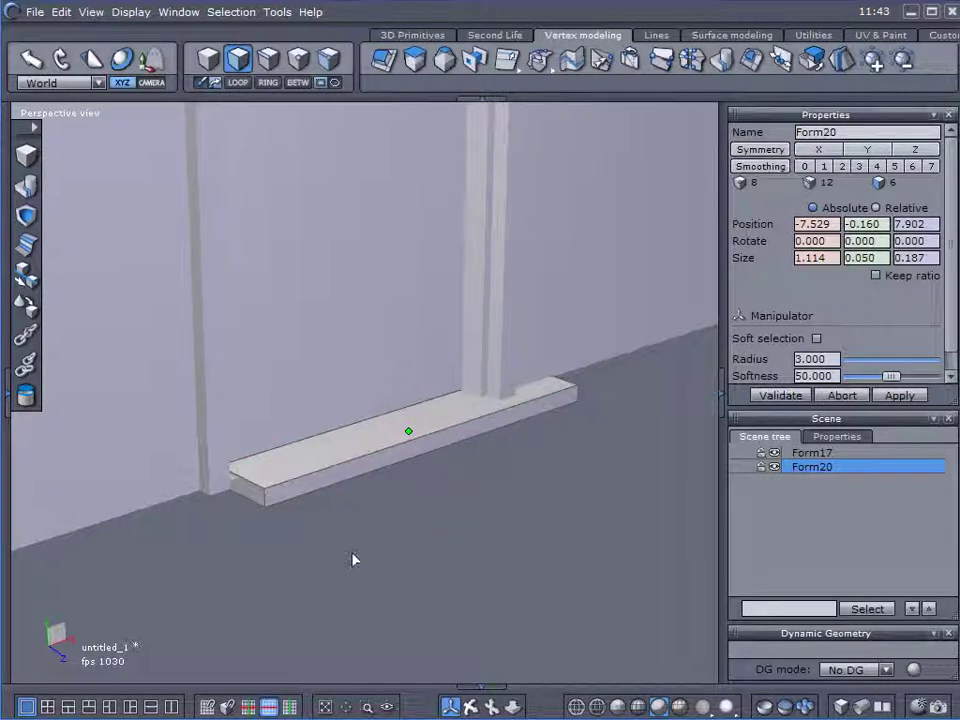
# Narrow the block to a width of about 0.790 and move it out from the wall to a Z position of about 8.052
pyautogui.moveTo(360, 562); pyautogui.dragTo(321, 570, button='middle')
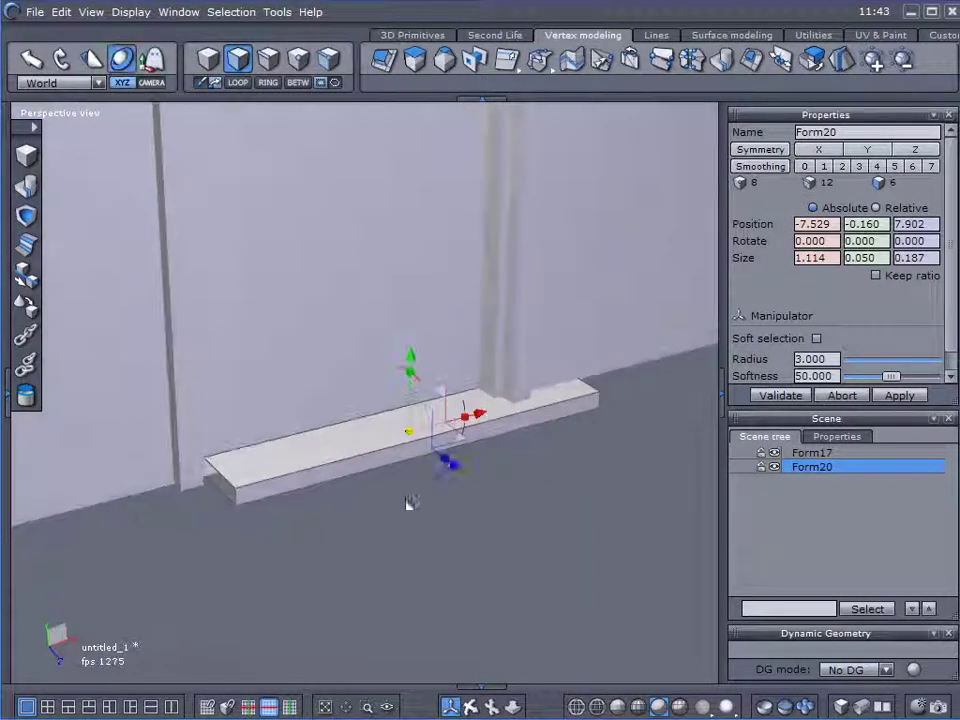
pyautogui.moveTo(466, 419); pyautogui.dragTo(455, 428)
pyautogui.moveTo(446, 524); pyautogui.dragTo(496, 529, button='middle')
pyautogui.moveTo(473, 453); pyautogui.dragTo(532, 486)
pyautogui.moveTo(532, 488); pyautogui.dragTo(212, 585, button='middle')
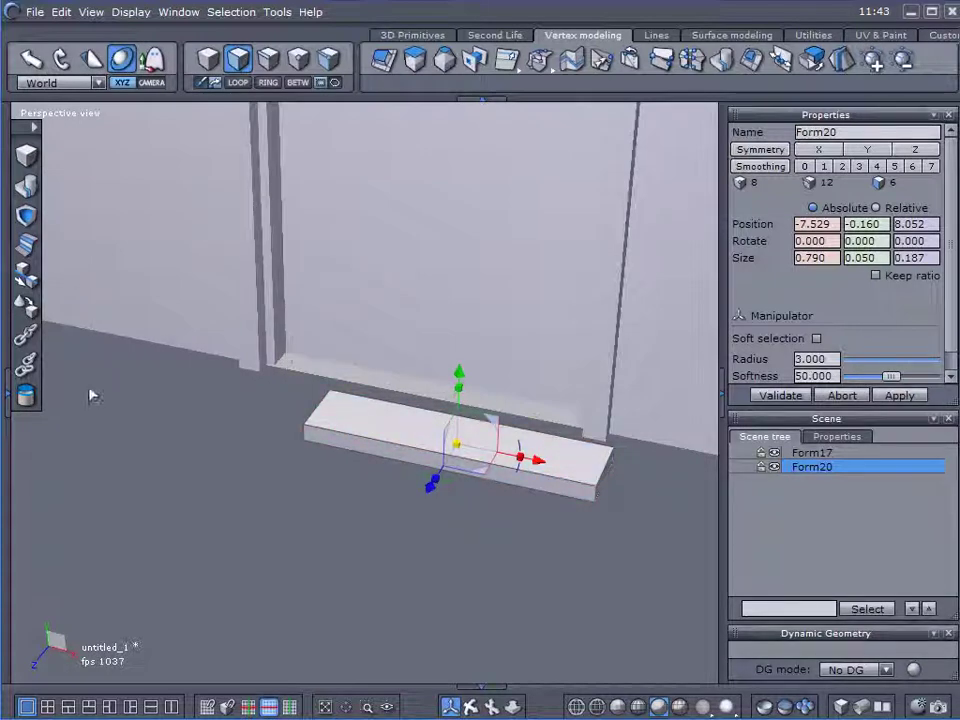
# Snap the block's rear bottom corner to the matching lower inner corner of the door recess
pyautogui.click(26, 295)
pyautogui.moveTo(190, 480); pyautogui.dragTo(376, 495, button='middle')
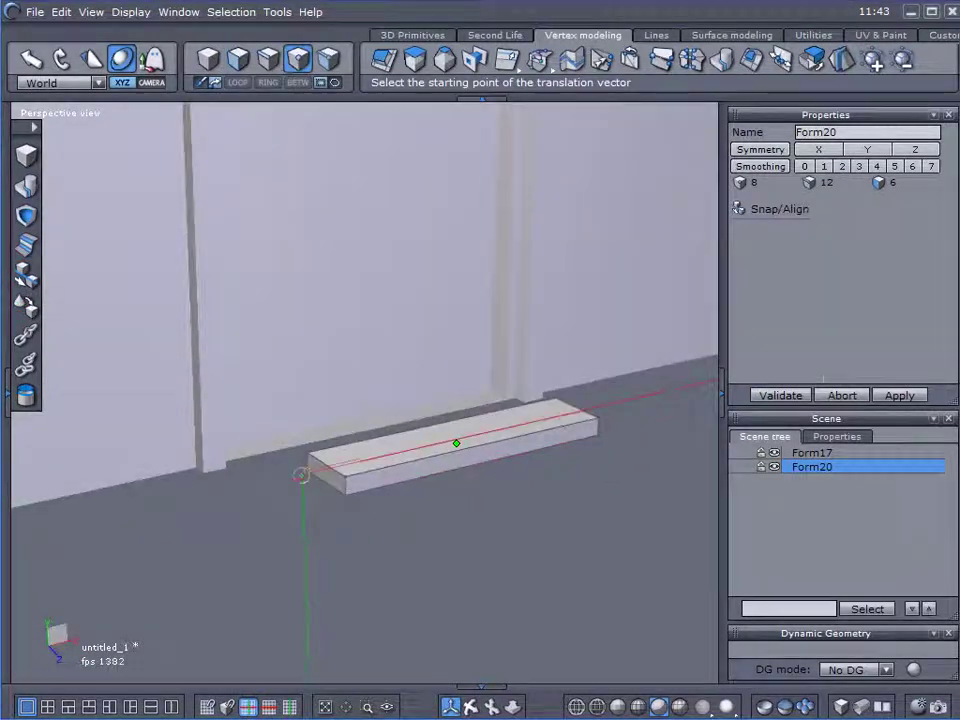
pyautogui.click(307, 472)
pyautogui.moveTo(252, 548); pyautogui.dragTo(75, 570, button='middle')
pyautogui.moveTo(228, 502); pyautogui.dragTo(135, 531, button='middle')
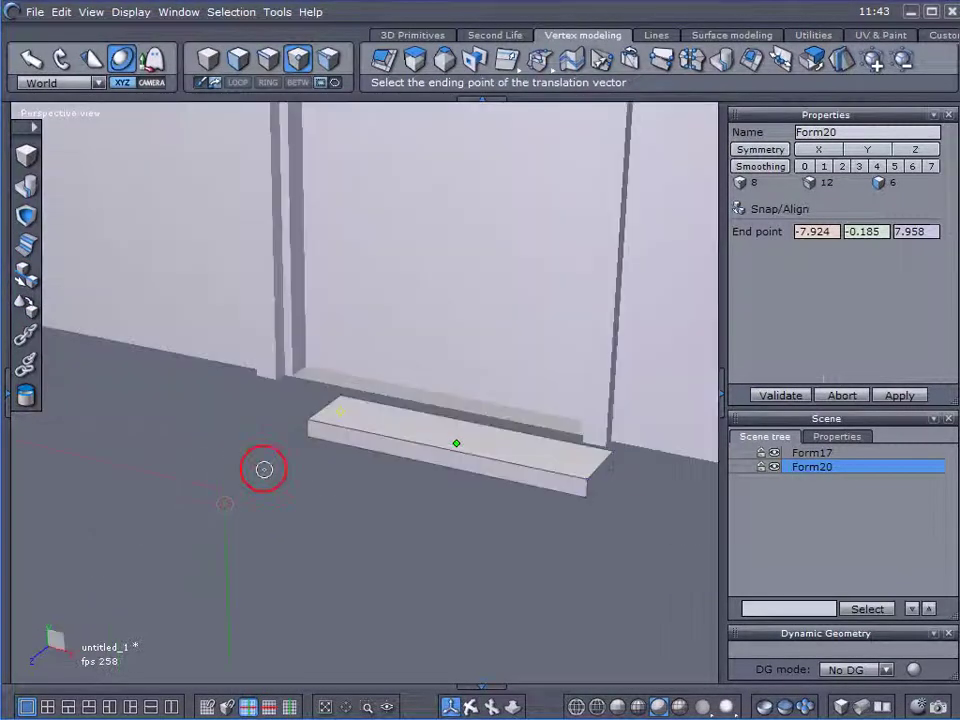
pyautogui.scroll(3, 312, 375)
pyautogui.scroll(2, 300, 363)
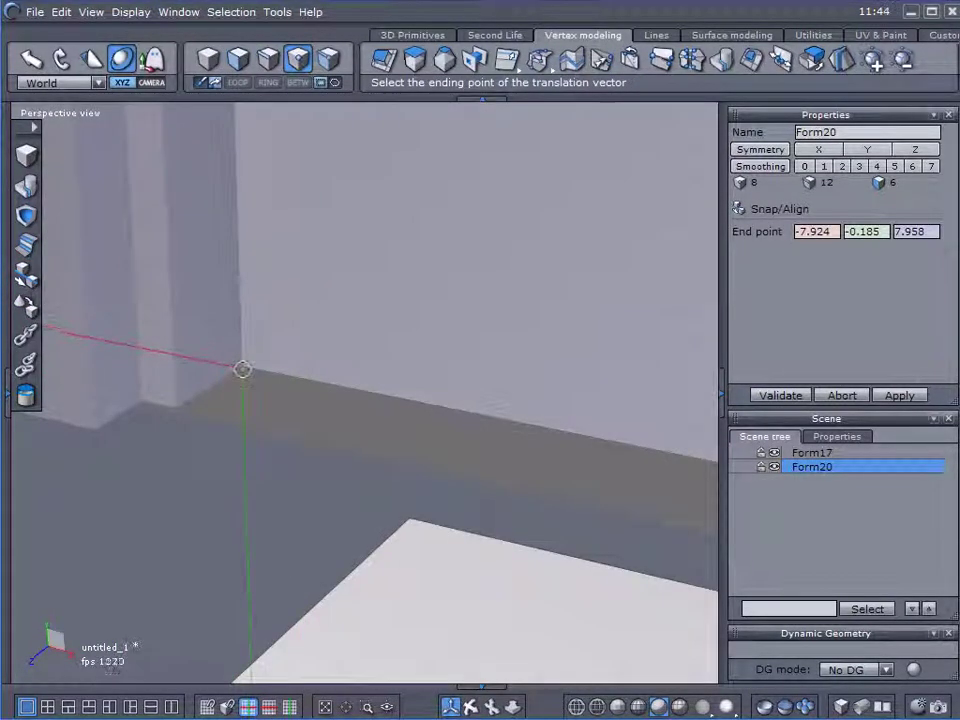
pyautogui.click(242, 370)
pyautogui.scroll(-3, 349, 450)
# Snap the vertices at the block's other end to the opposite lower corner of the door recess
pyautogui.moveTo(494, 584); pyautogui.dragTo(338, 537, button='middle')
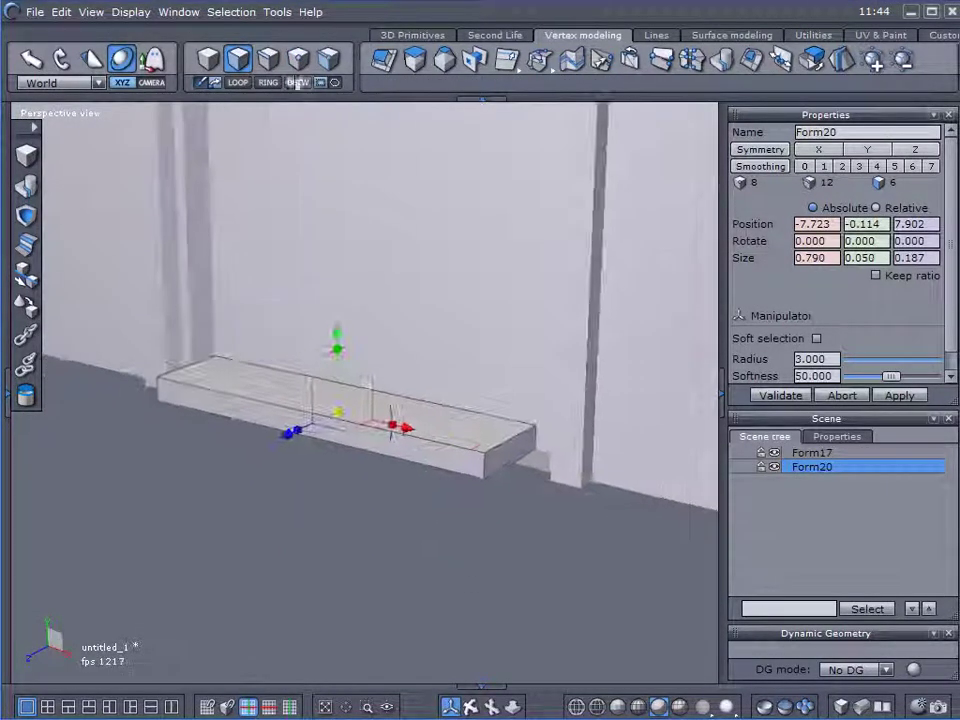
pyautogui.moveTo(470, 367); pyautogui.dragTo(598, 548)
pyautogui.click(40, 285)
pyautogui.scroll(5, 504, 493)
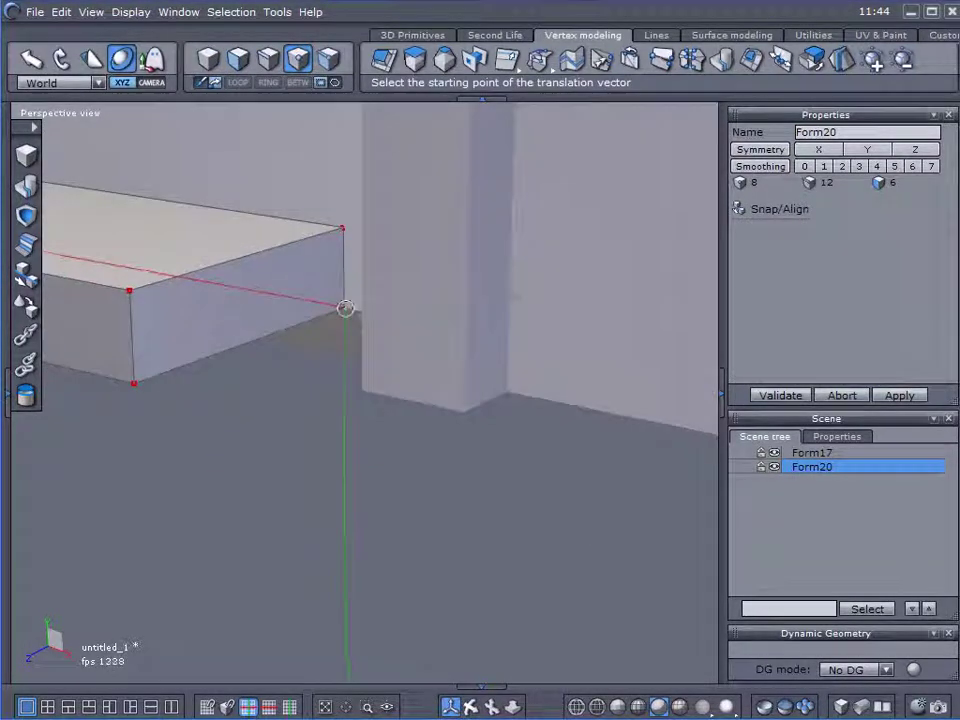
pyautogui.click(343, 300)
pyautogui.moveTo(343, 300); pyautogui.dragTo(443, 482, button='right')
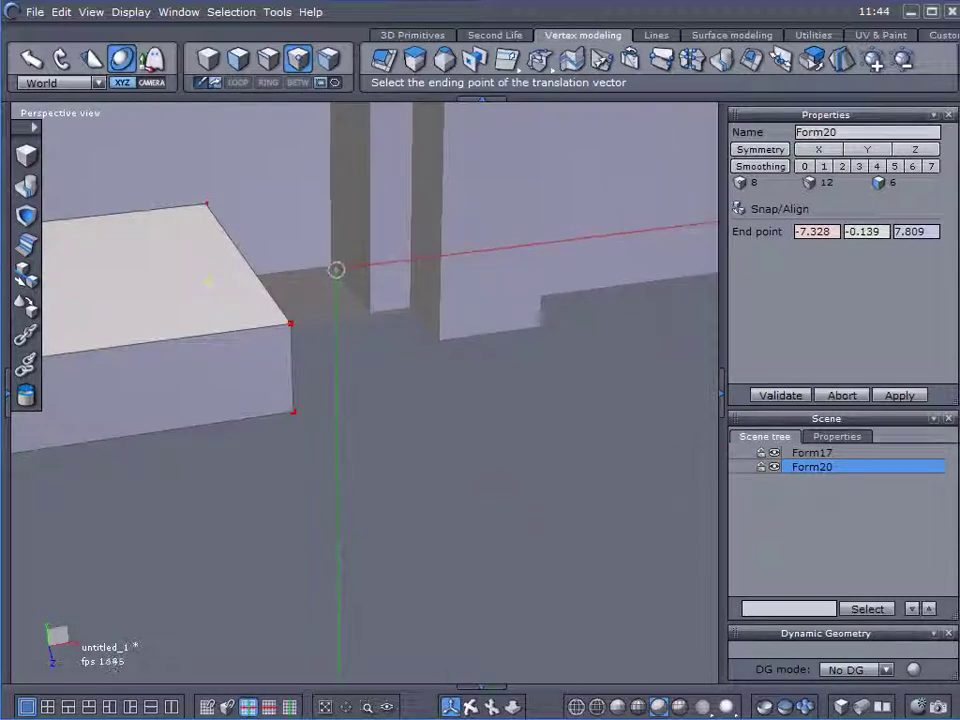
pyautogui.click(331, 266)
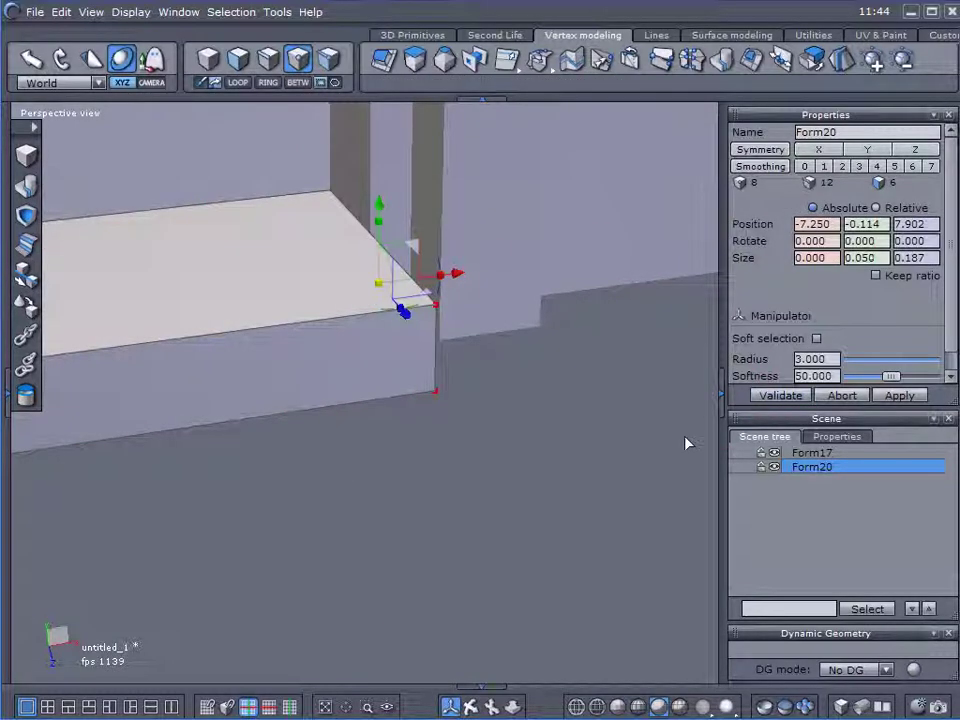
pyautogui.moveTo(591, 464); pyautogui.dragTo(383, 467, button='middle')
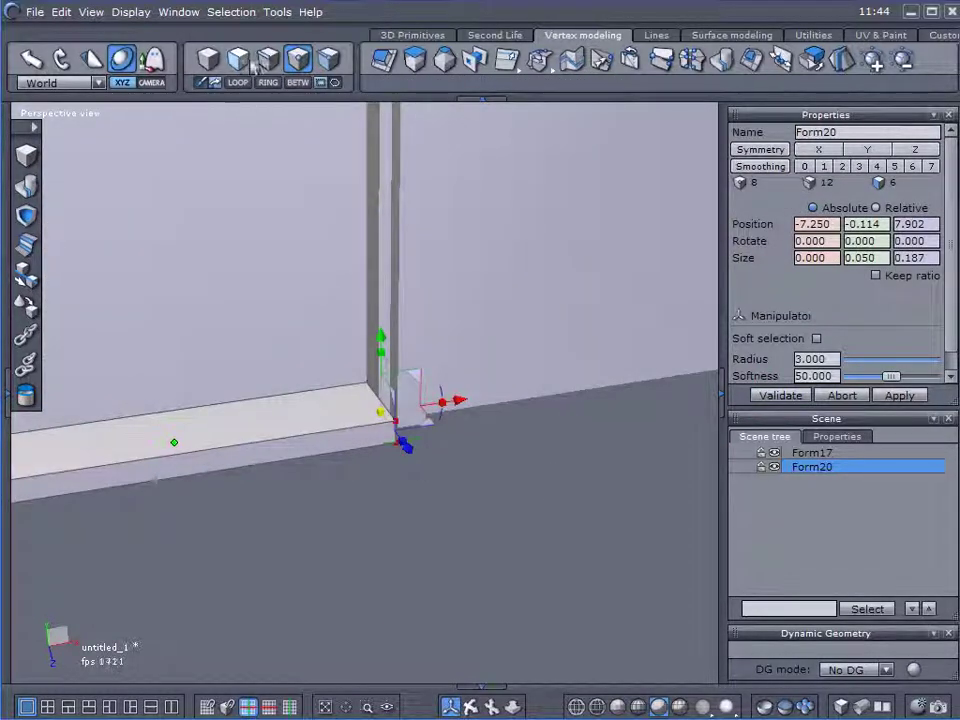
# Widen the whole block to about 1.115 so both ends extend past the door frame
pyautogui.click(208, 64)
pyautogui.moveTo(400, 360); pyautogui.dragTo(463, 552, button='middle')
pyautogui.moveTo(486, 432); pyautogui.dragTo(507, 446)
pyautogui.moveTo(529, 523); pyautogui.dragTo(596, 504, button='middle')
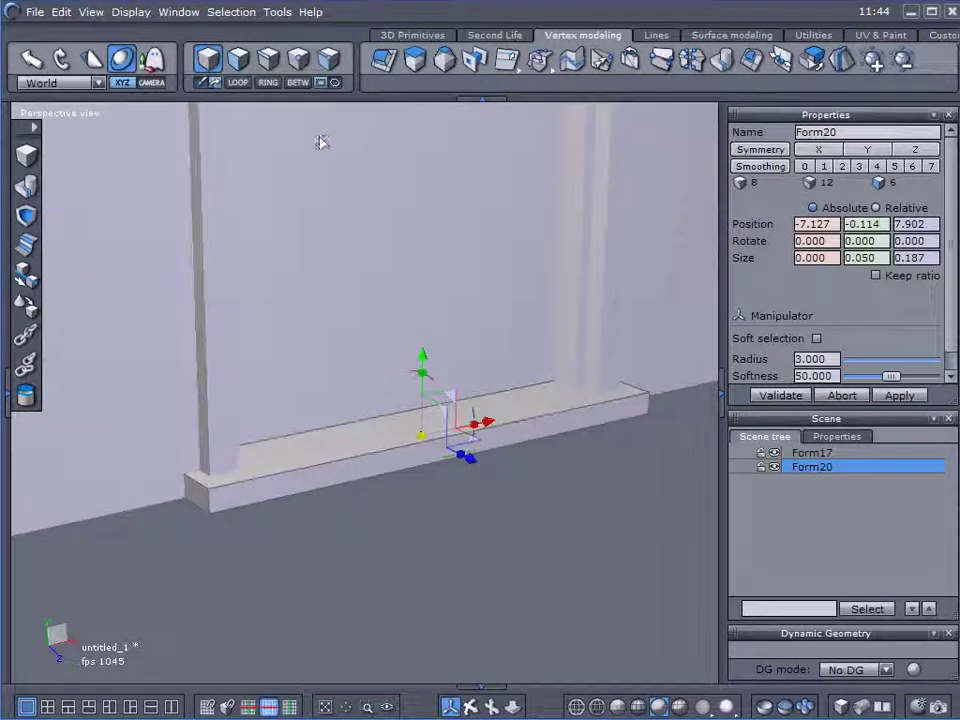
# Lower the block's front top edge to a Y position of about -0.114 to slope the doorstep
pyautogui.click(267, 60)
pyautogui.click(372, 459)
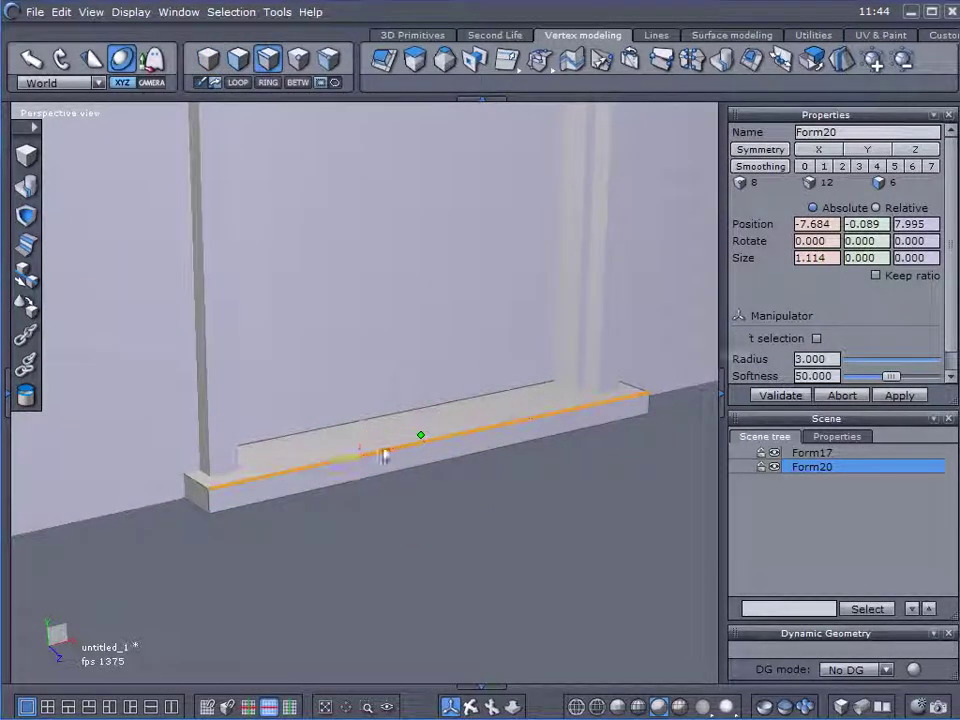
pyautogui.moveTo(449, 363); pyautogui.dragTo(450, 371)
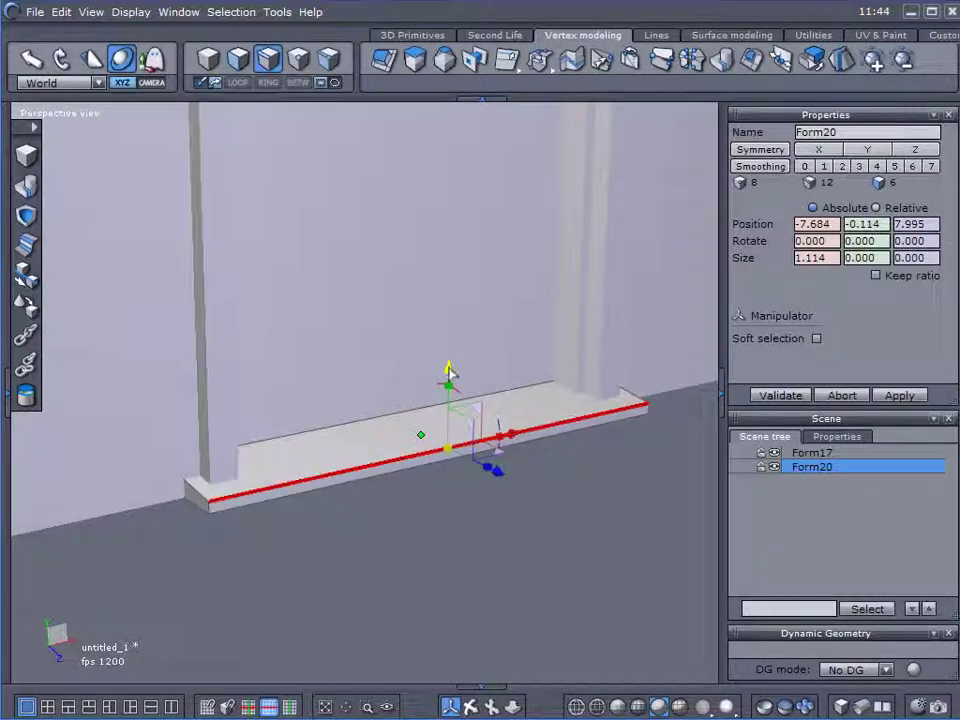
pyautogui.click(584, 499)
# Raise the doorstep's front top edge slightly to soften the slope
pyautogui.scroll(-5, 586, 466)
pyautogui.moveTo(586, 527); pyautogui.dragTo(566, 588, button='middle')
pyautogui.scroll(5, 507, 562)
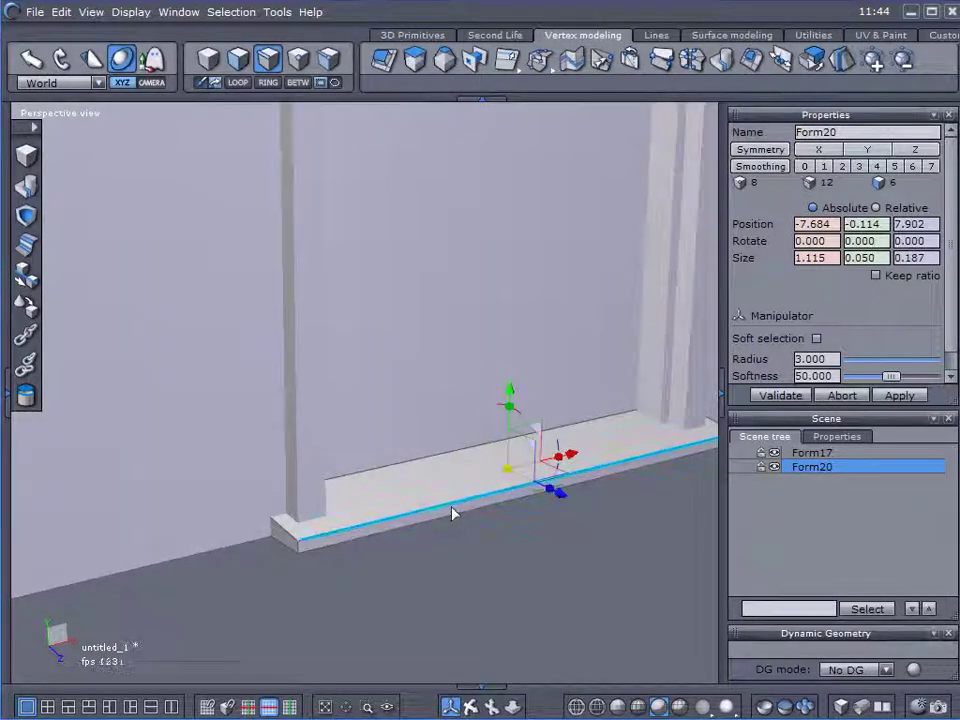
pyautogui.click(451, 507)
pyautogui.moveTo(538, 411); pyautogui.dragTo(539, 406)
pyautogui.click(504, 563)
# Examine the door, its frame and the sloped doorstep from several angles and distances
pyautogui.scroll(-5, 504, 563)
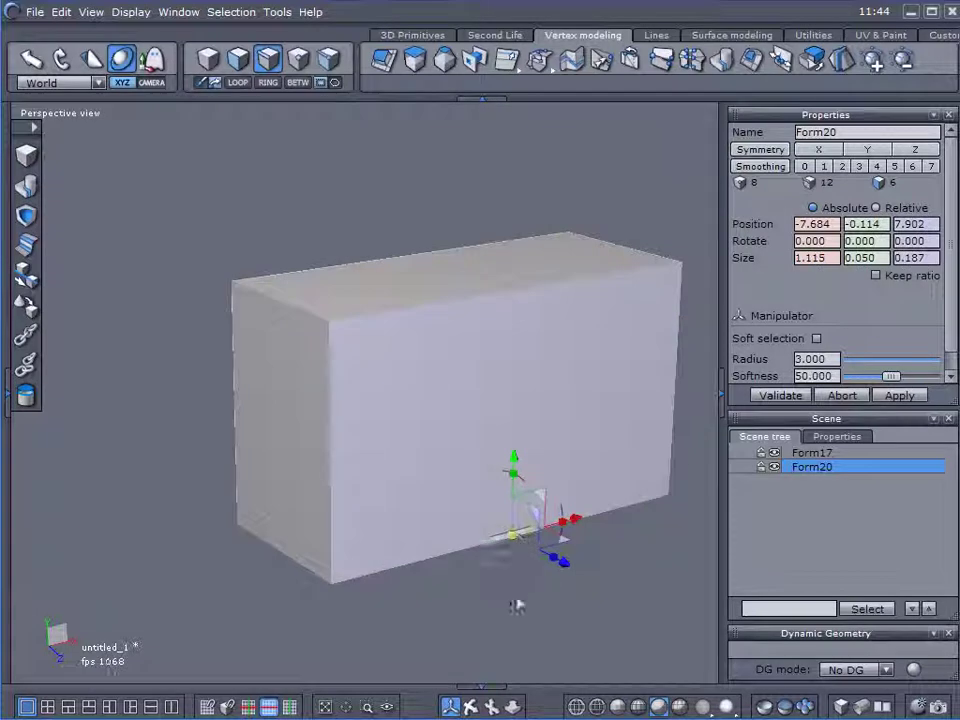
pyautogui.scroll(-3, 510, 560)
pyautogui.scroll(4, 514, 563)
pyautogui.scroll(3, 473, 502)
pyautogui.moveTo(526, 546); pyautogui.dragTo(395, 451, button='middle')
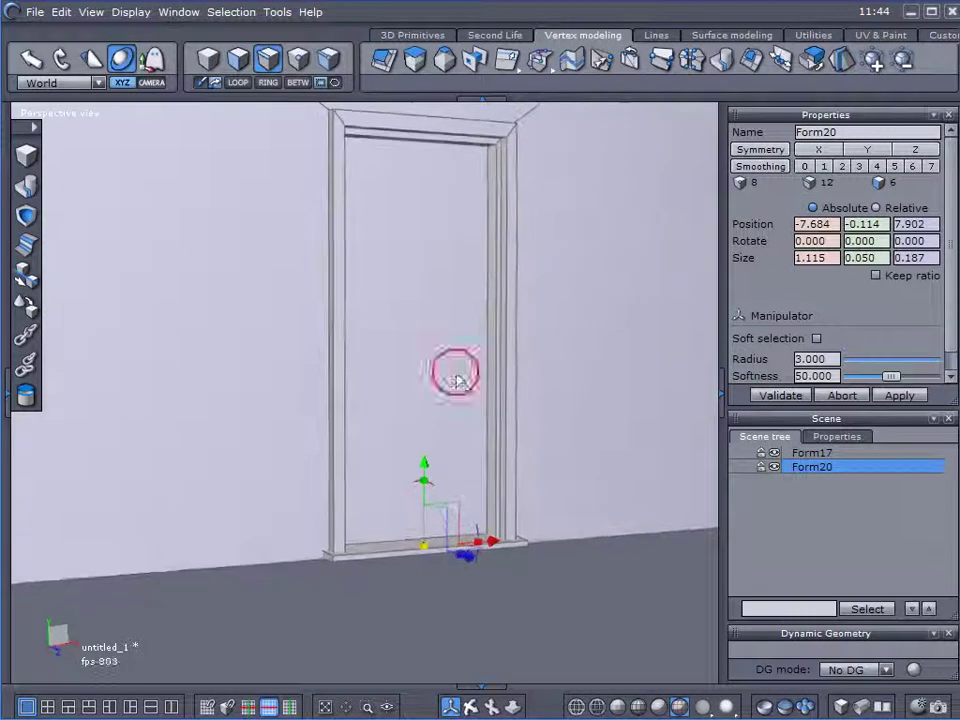
pyautogui.moveTo(467, 369); pyautogui.dragTo(140, 390, button='middle')
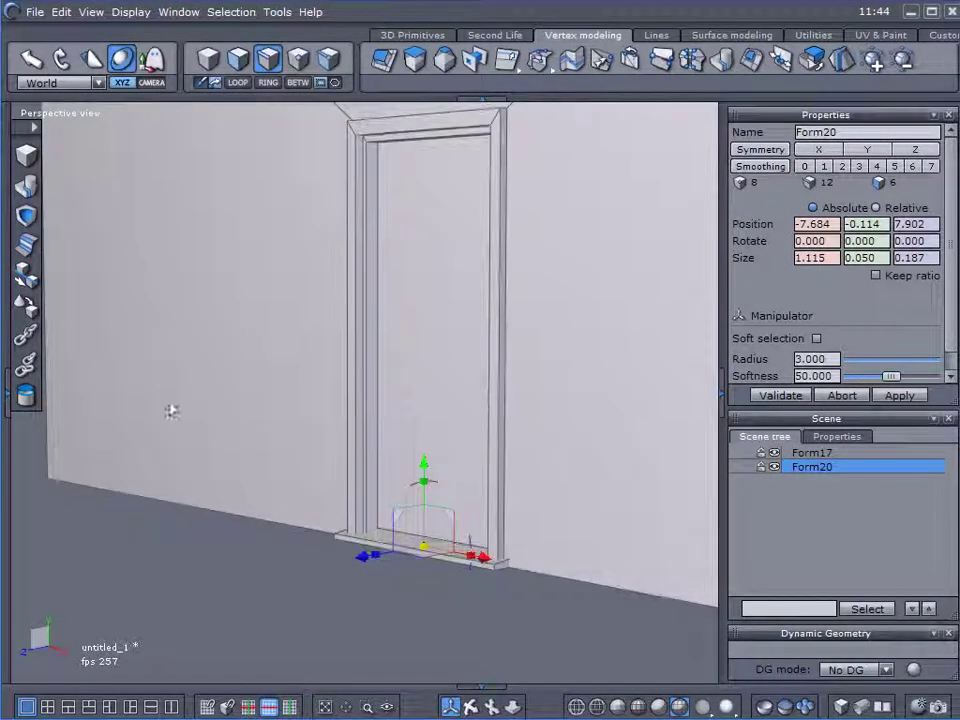
pyautogui.moveTo(278, 454); pyautogui.dragTo(471, 446, button='middle')
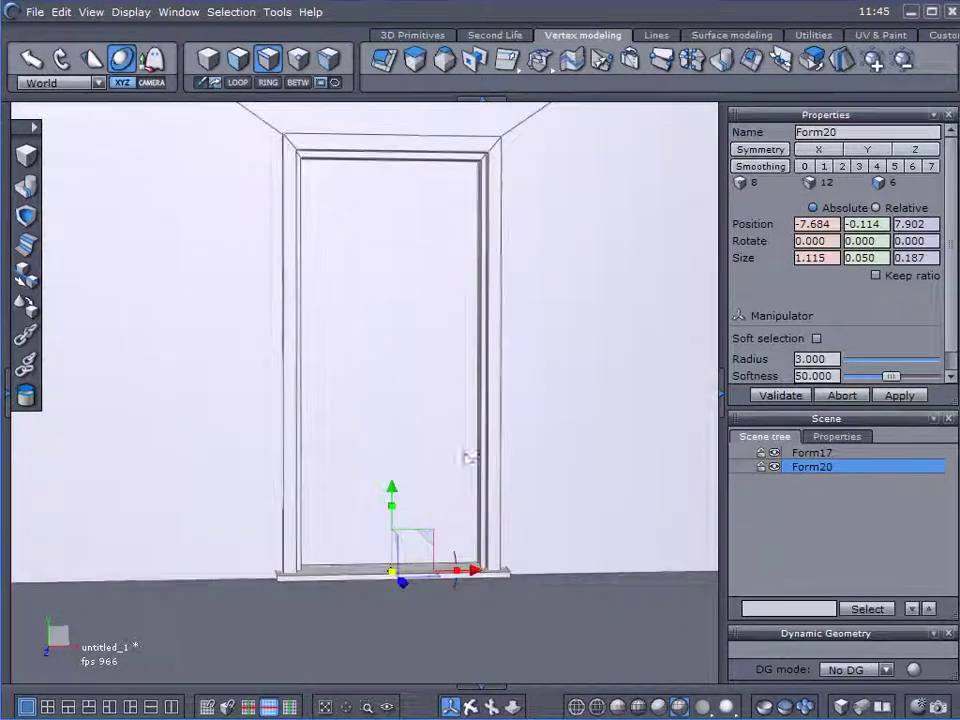
pyautogui.moveTo(229, 627); pyautogui.dragTo(249, 652, button='middle')
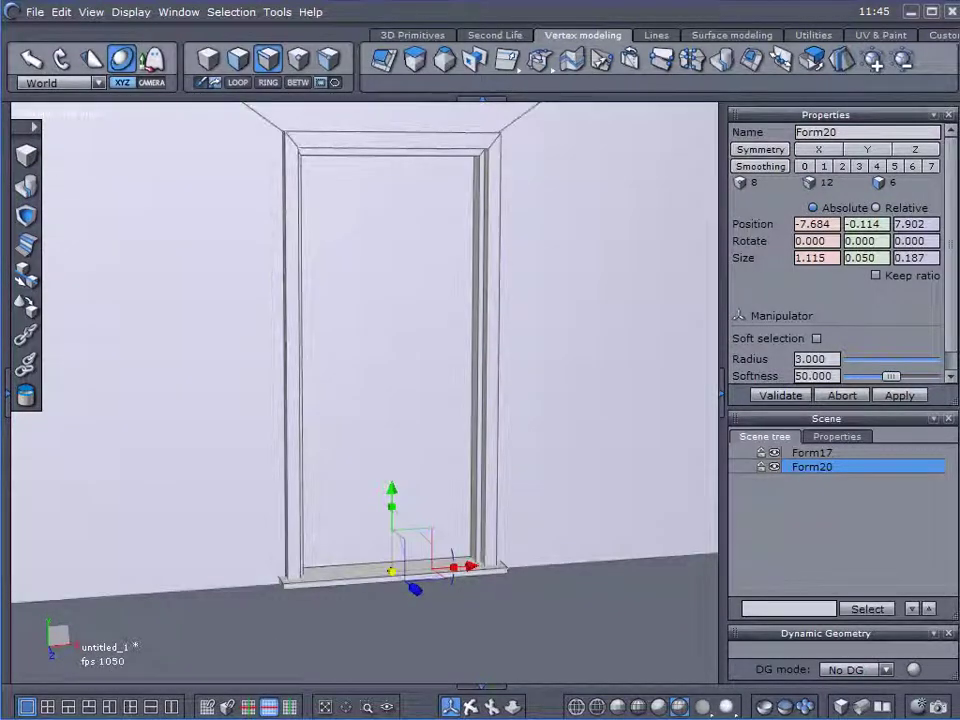